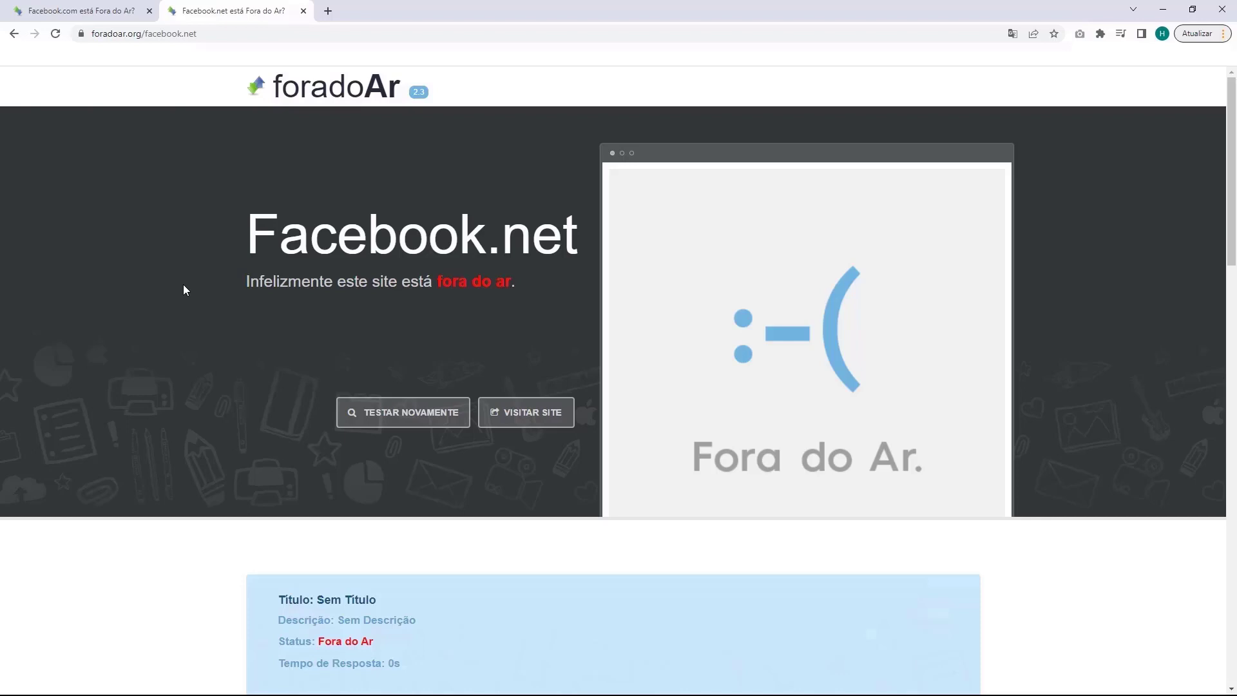
- Return to the availability check result for Facebook.com
{"action": "left_click", "coordinate": [104, 15]}
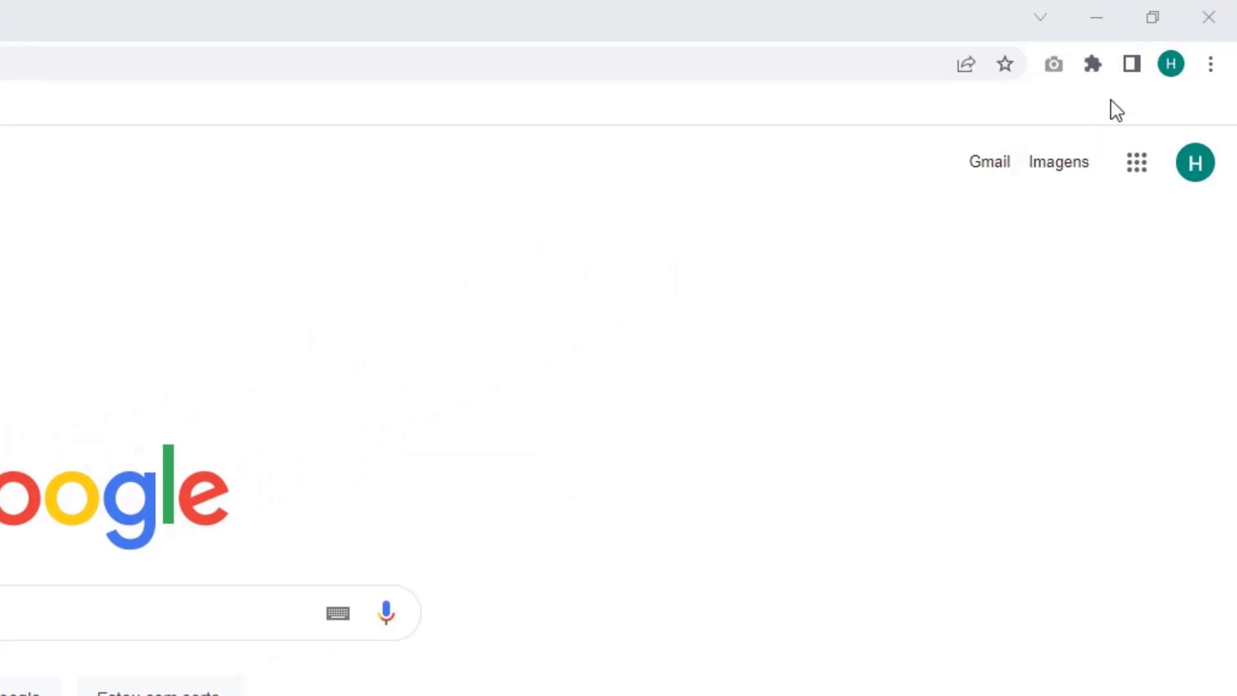
- Clear the browser's cookies and cached images and files from the last hour, leaving browsing history out of the removal
{"action": "left_click", "coordinate": [1211, 64]}
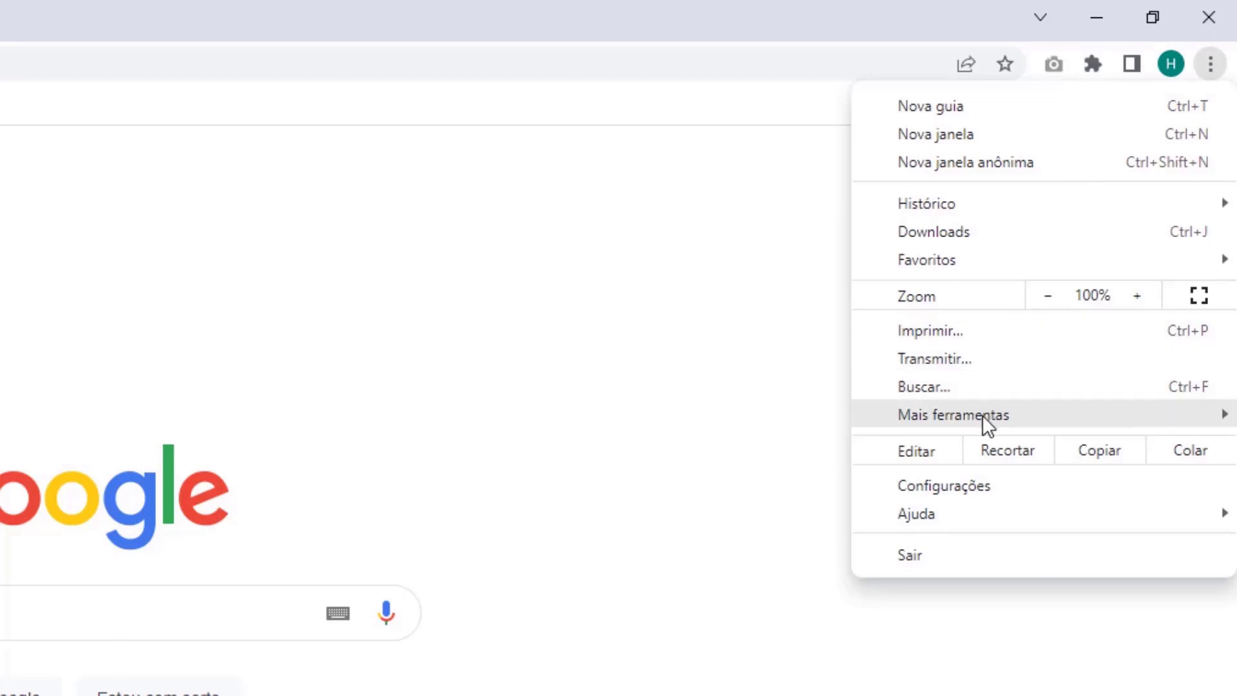
{"action": "mouse_move", "coordinate": [946, 425]}
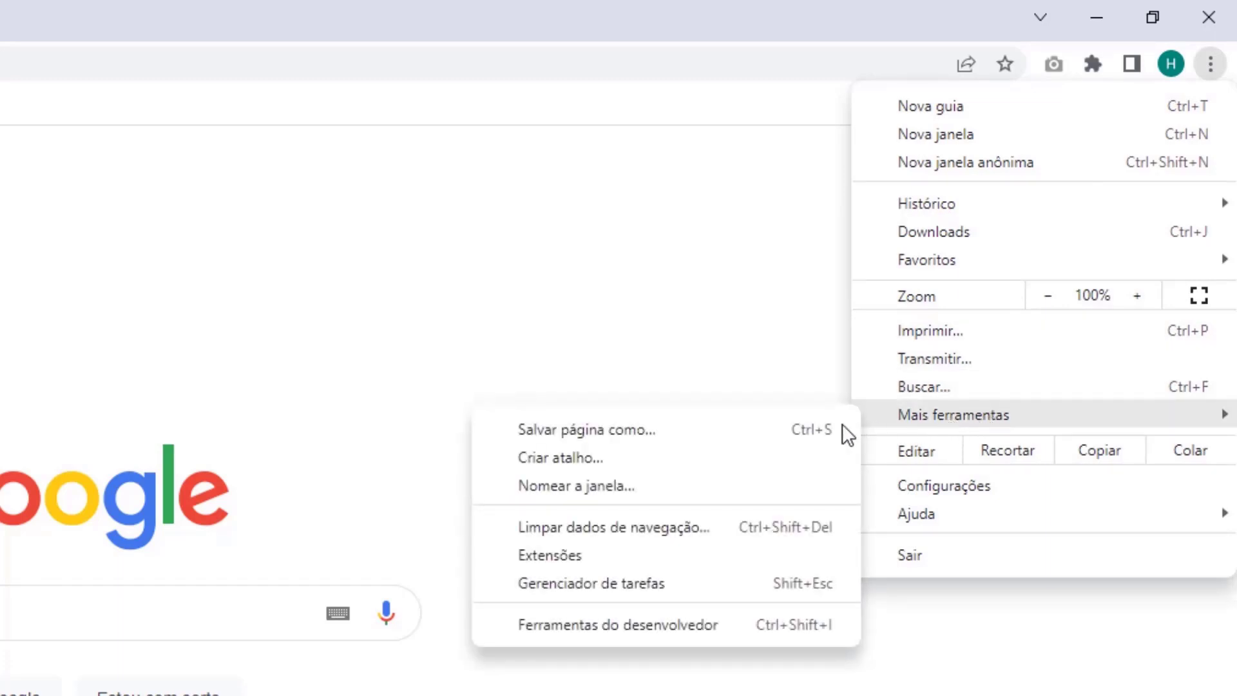
{"action": "left_click", "coordinate": [604, 534]}
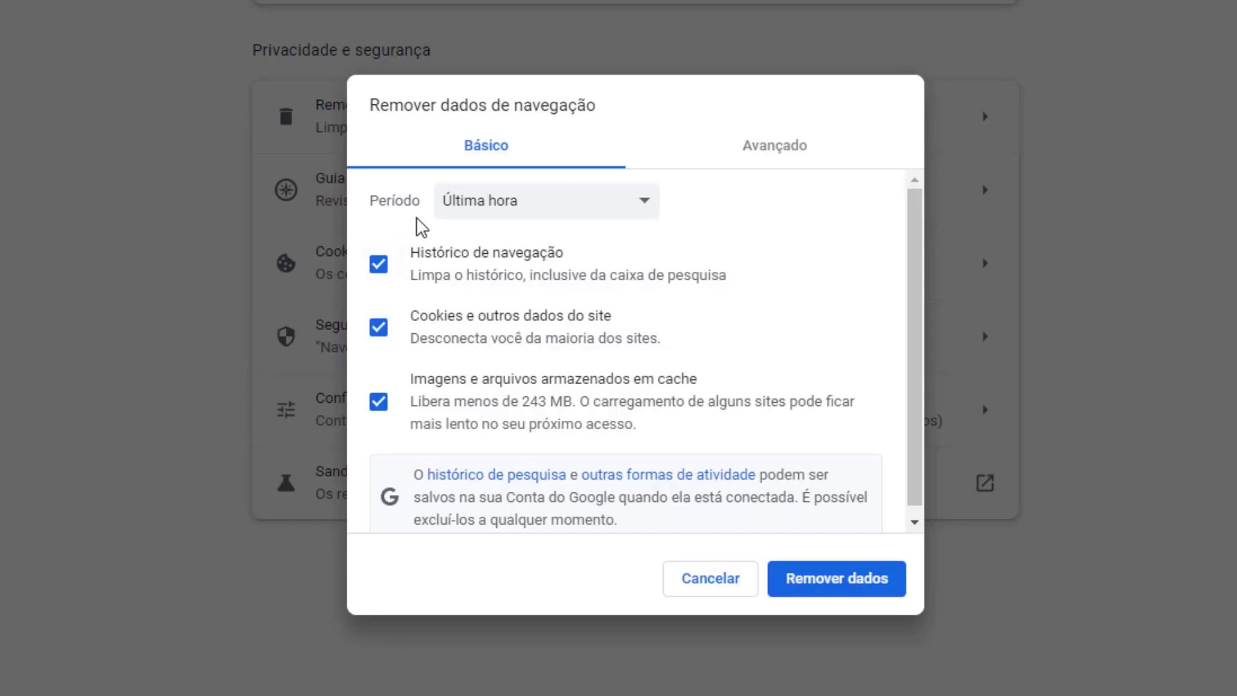
{"action": "left_click", "coordinate": [487, 208]}
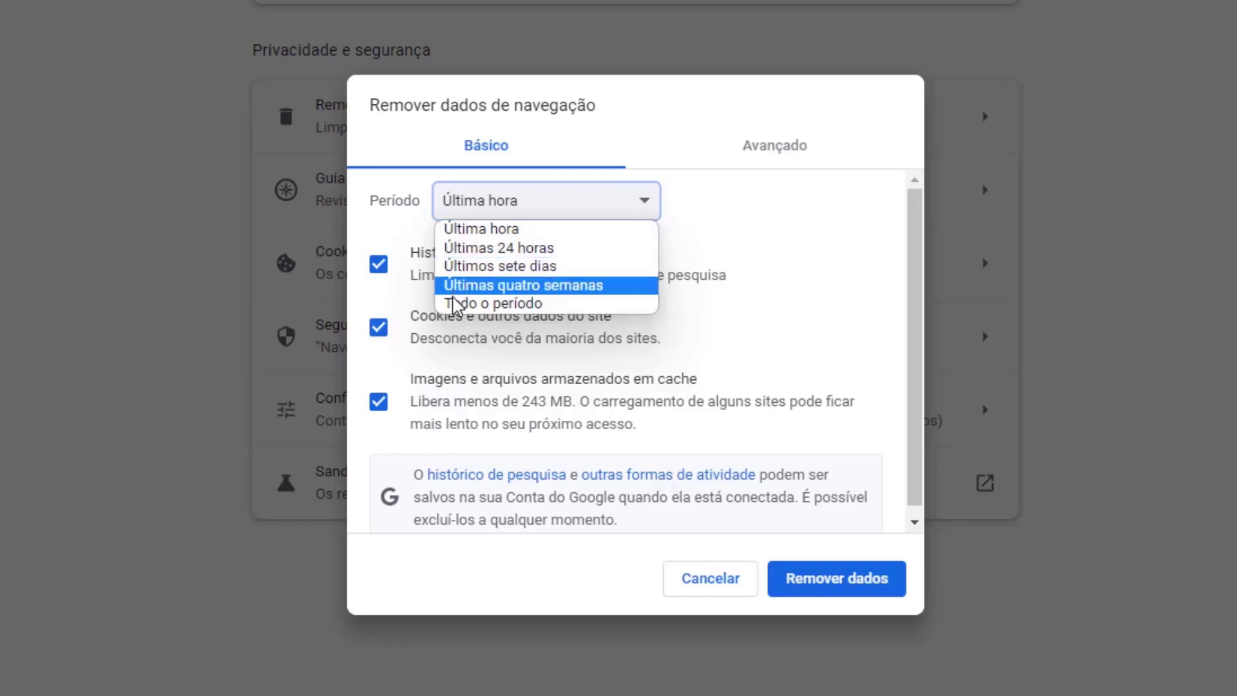
{"action": "left_click", "coordinate": [454, 230]}
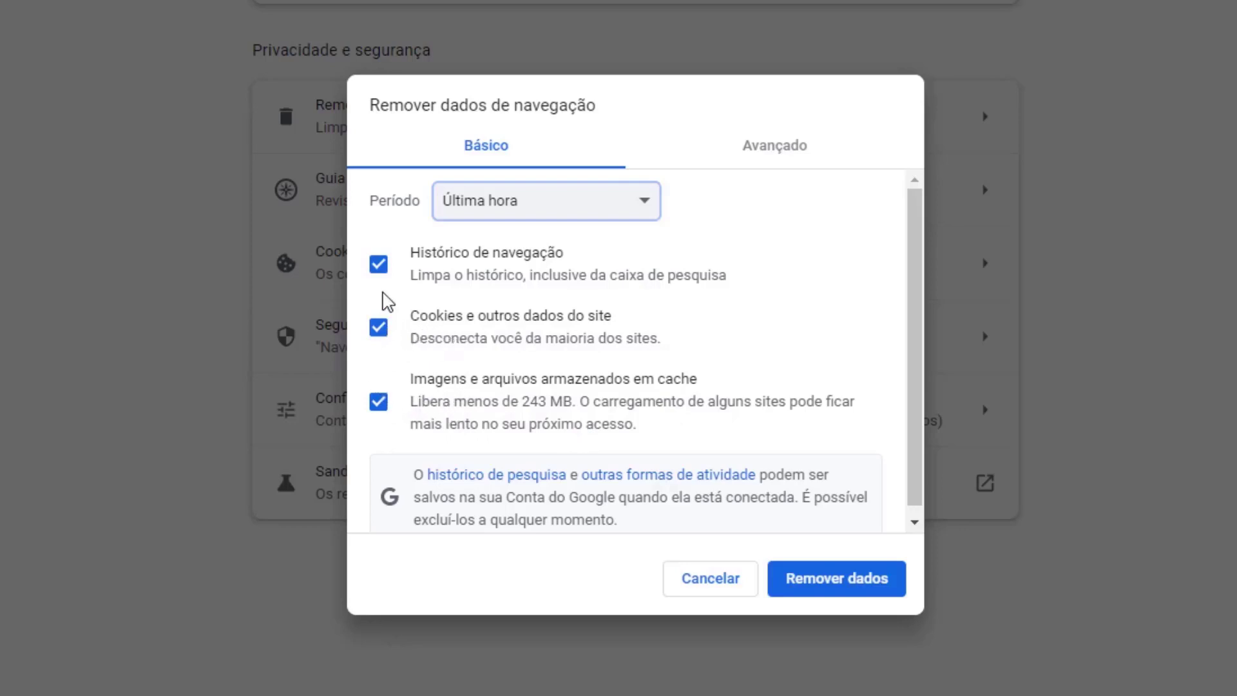
{"action": "left_click", "coordinate": [380, 269]}
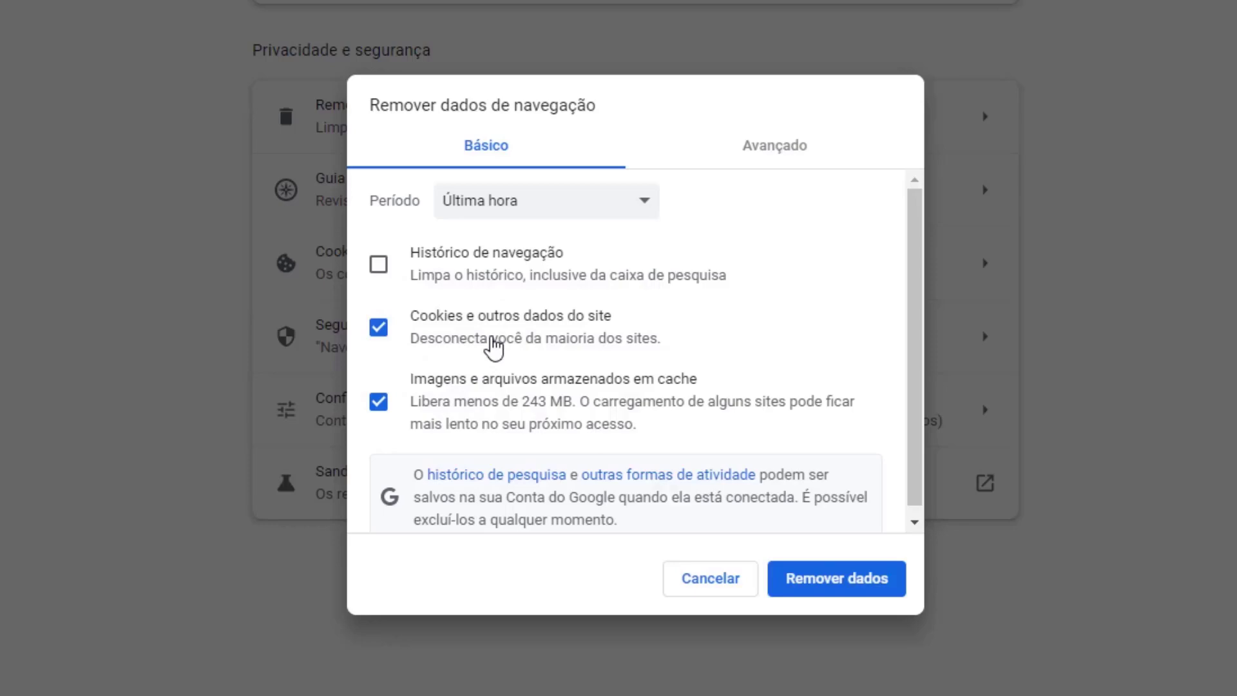
{"action": "left_click", "coordinate": [832, 591]}
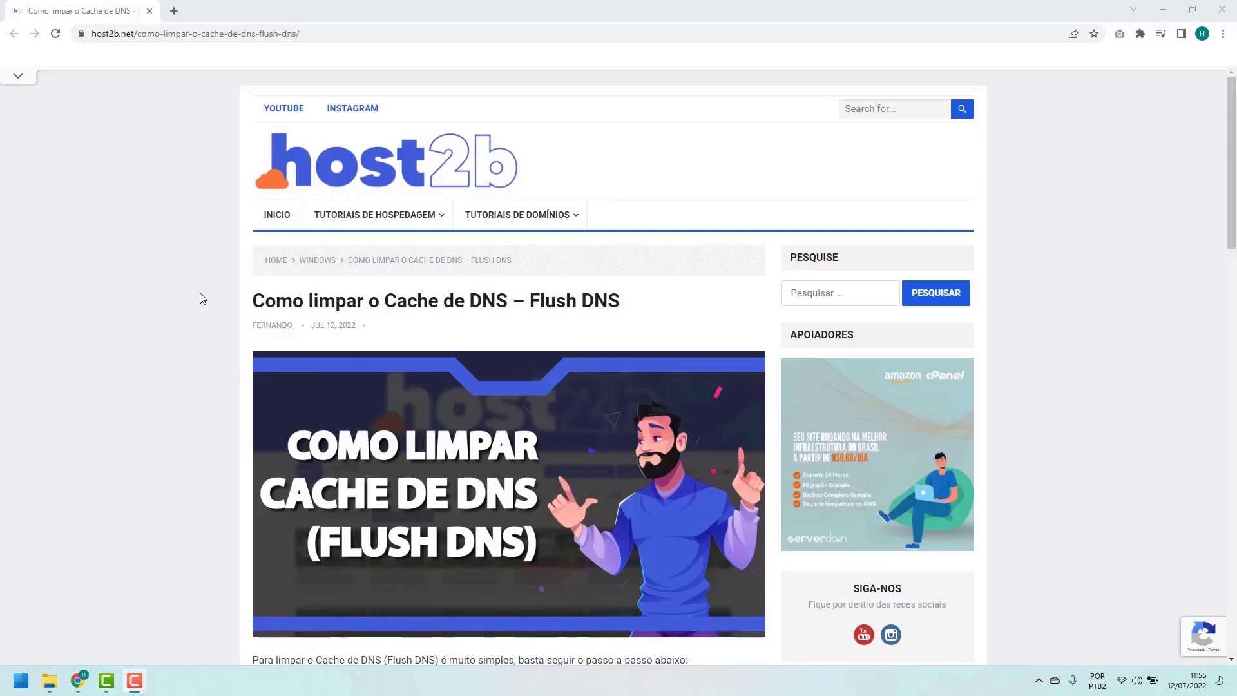
- Find the Command Prompt by searching for "cmd" and run it as administrator
{"action": "scroll", "coordinate": [207, 292], "scroll_direction": "down", "scroll_amount": 2}
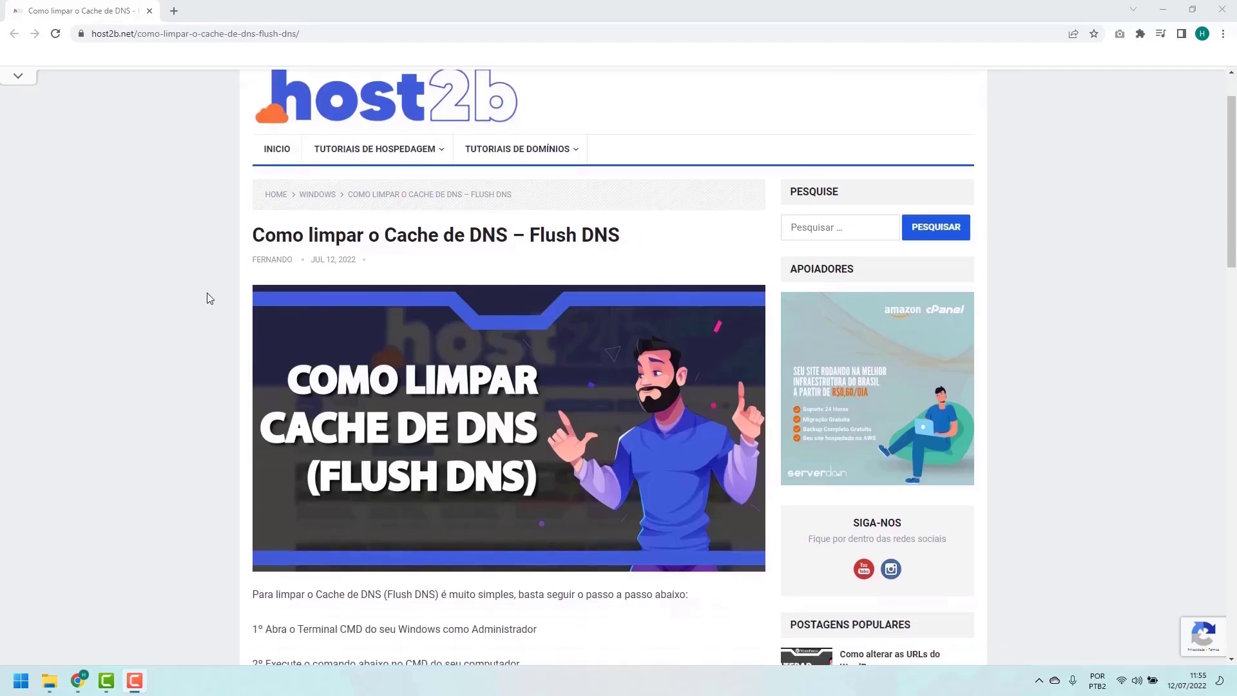
{"action": "scroll", "coordinate": [206, 293], "scroll_direction": "down", "scroll_amount": 4}
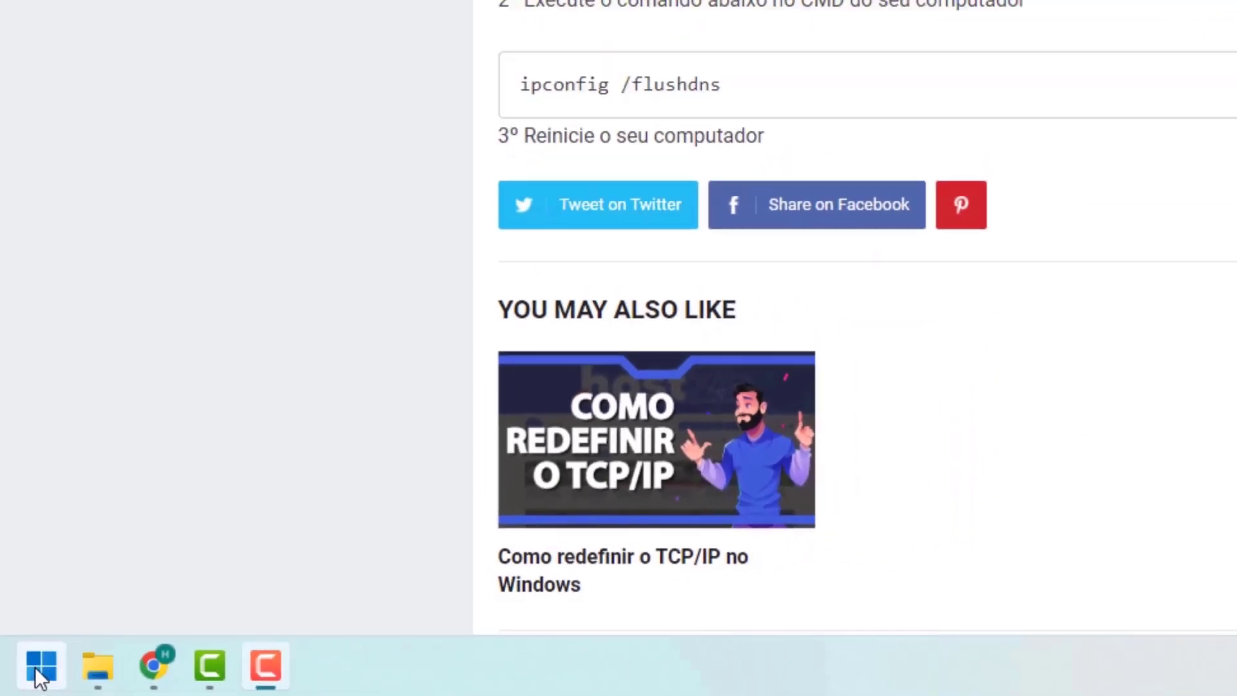
{"action": "left_click", "coordinate": [52, 656]}
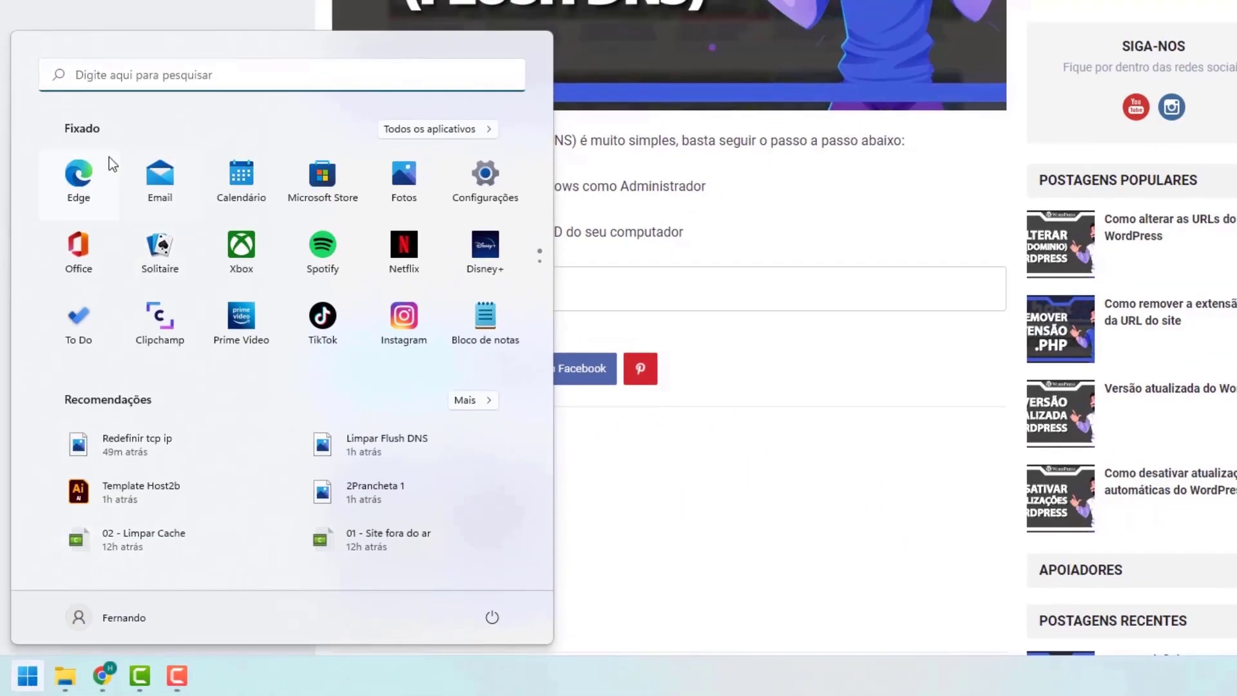
{"action": "left_click", "coordinate": [94, 78]}
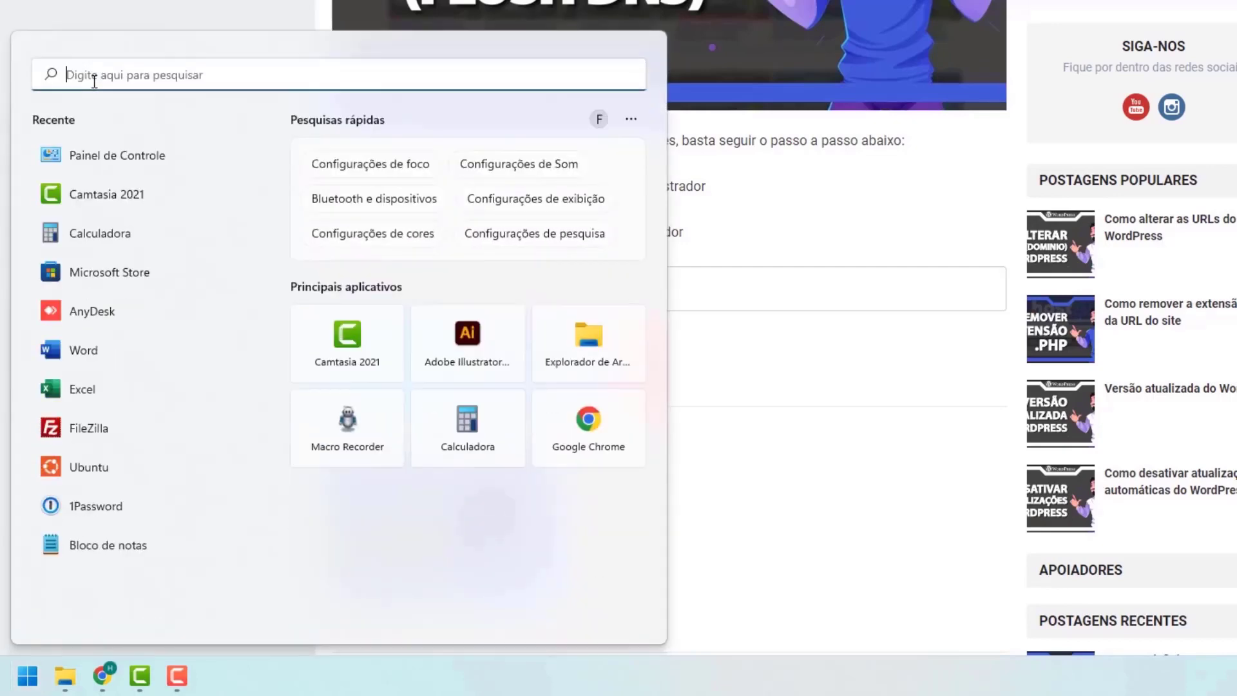
{"action": "type", "text": "cmd"}
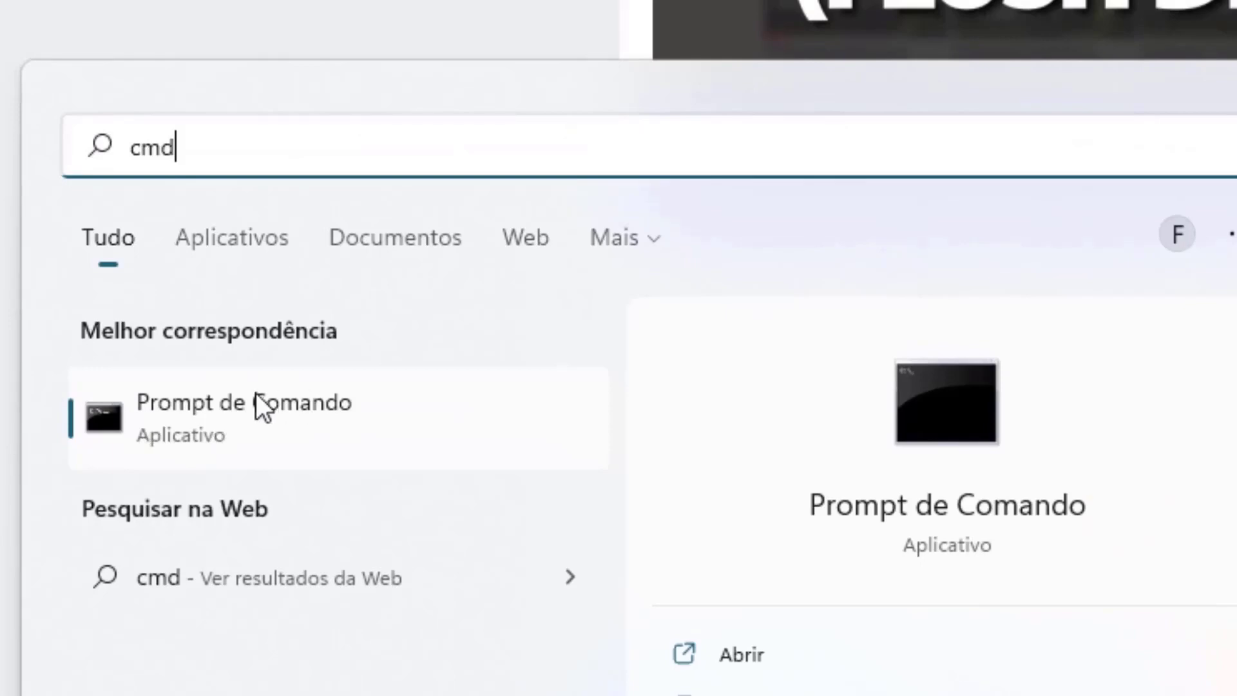
{"action": "right_click", "coordinate": [196, 419]}
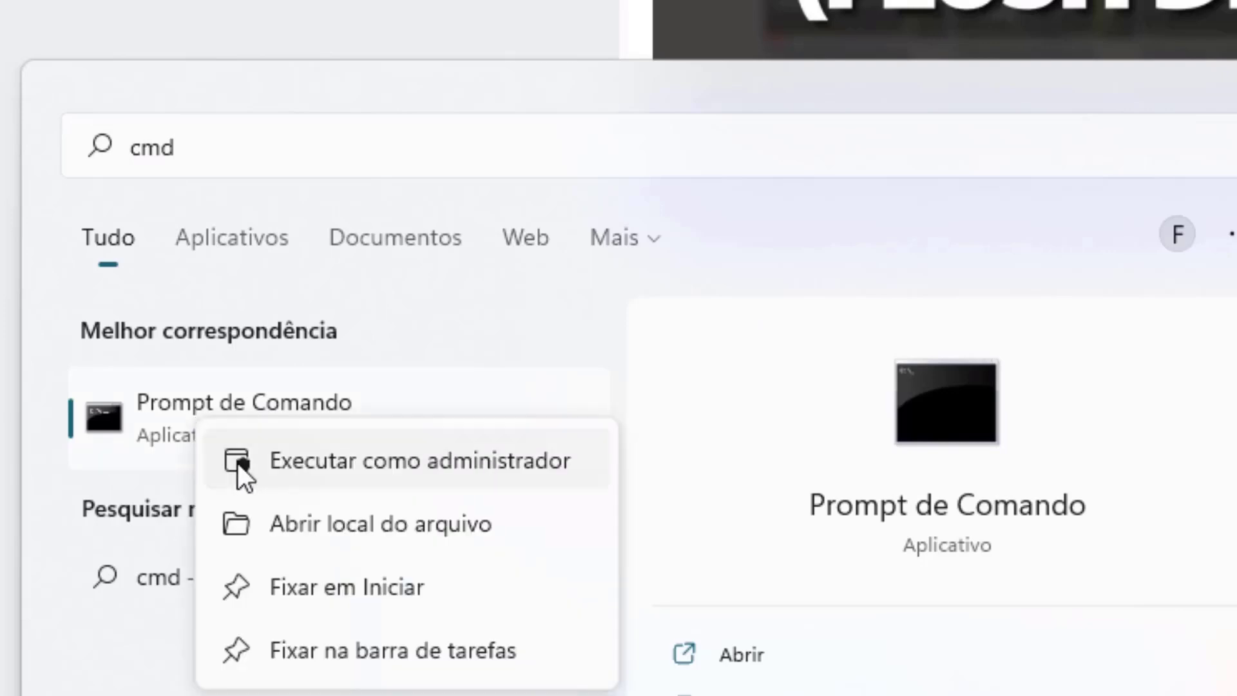
{"action": "left_click", "coordinate": [330, 461]}
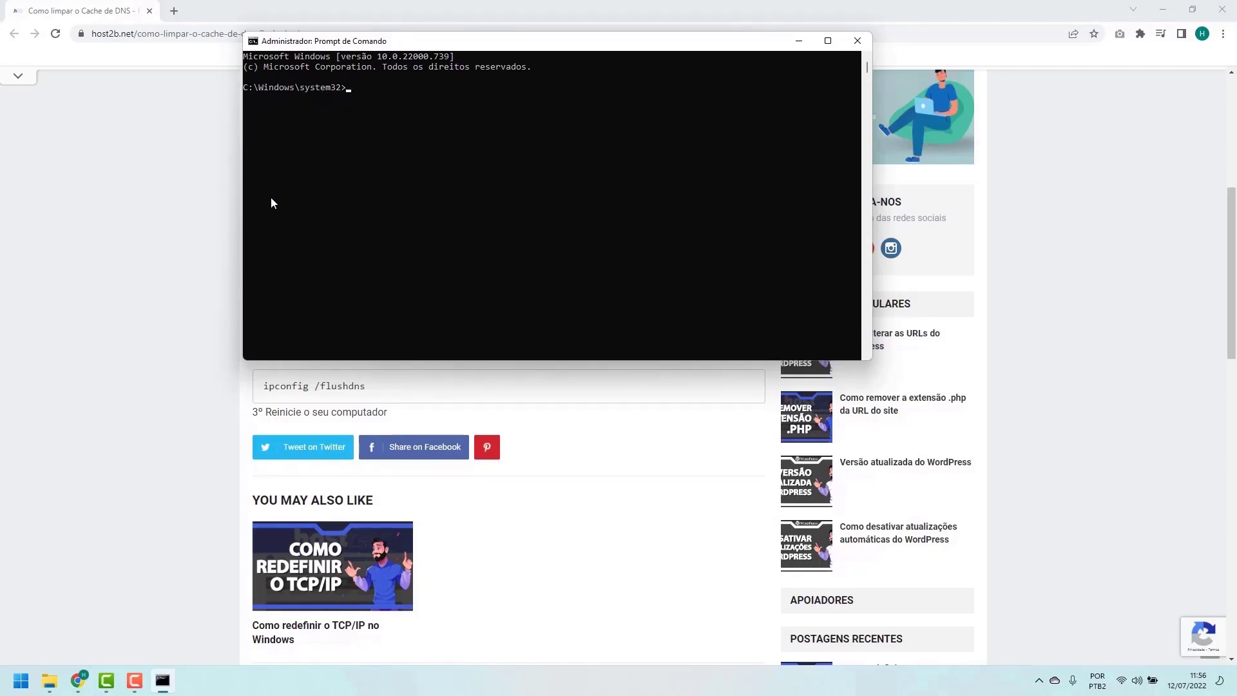
- Flush the DNS cache by running ipconfig /flushdns in the administrator Command Prompt
{"action": "left_click", "coordinate": [217, 389]}
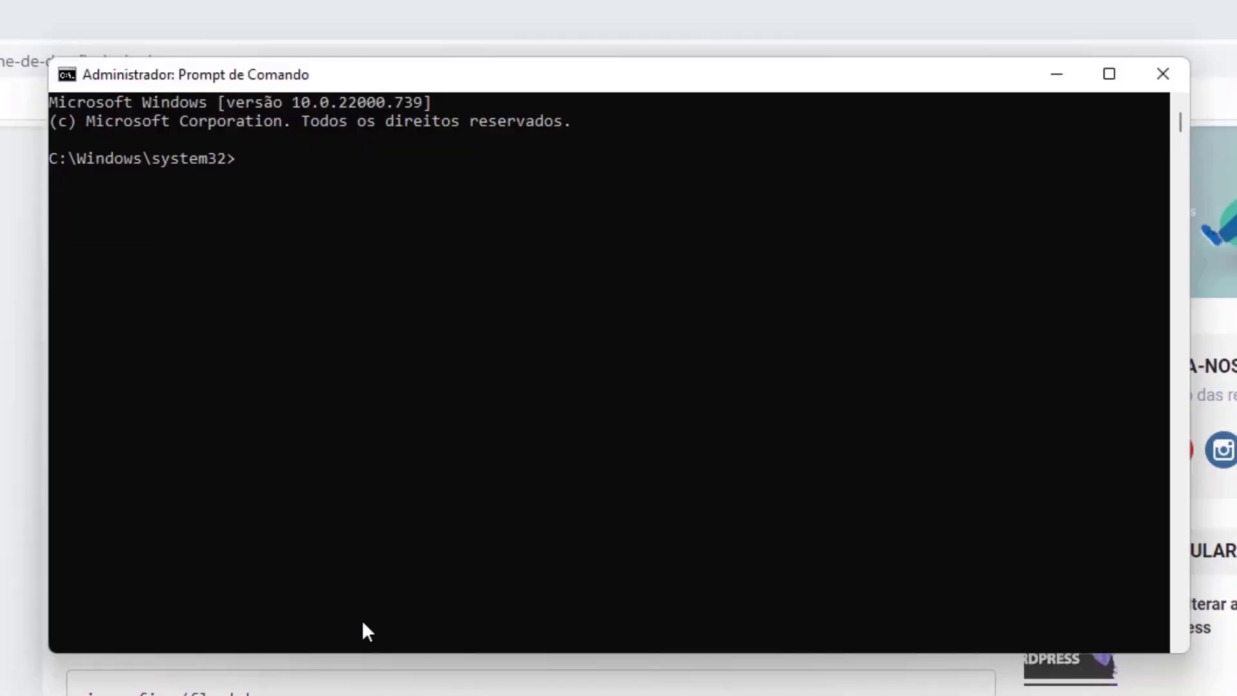
{"action": "left_click", "coordinate": [416, 482]}
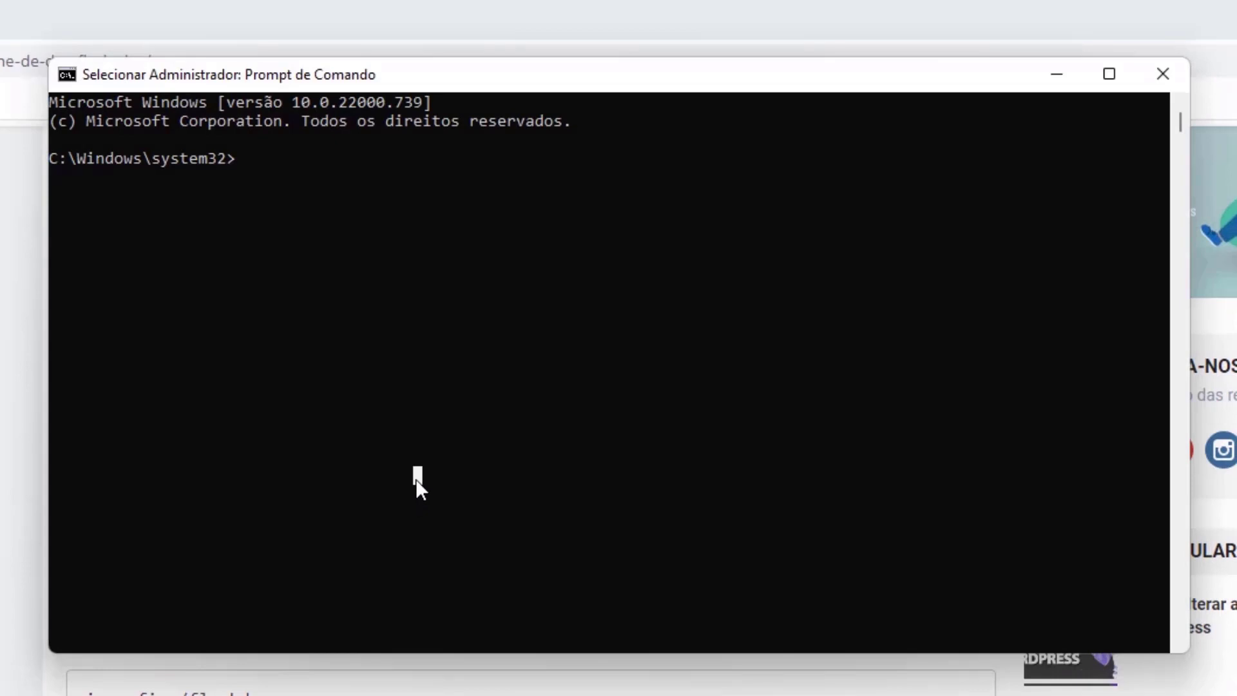
{"action": "type", "text": "ipconfig"}
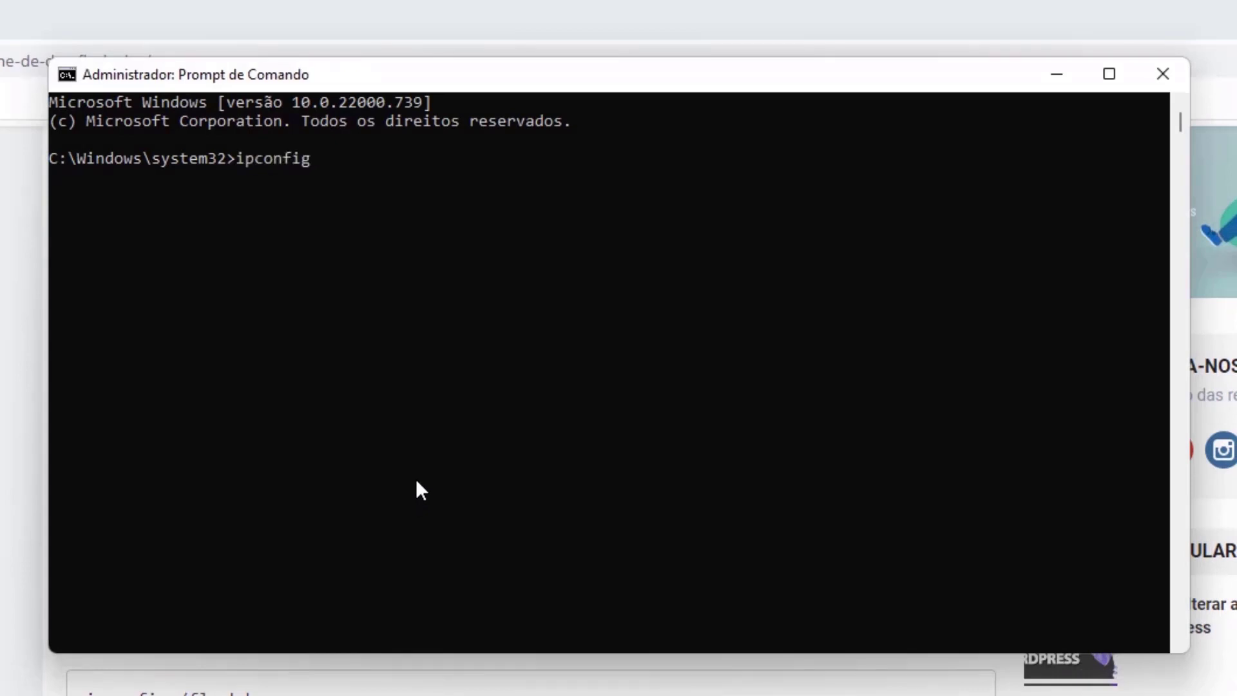
{"action": "type", "text": " /flushdns"}
{"action": "key", "text": "Return"}
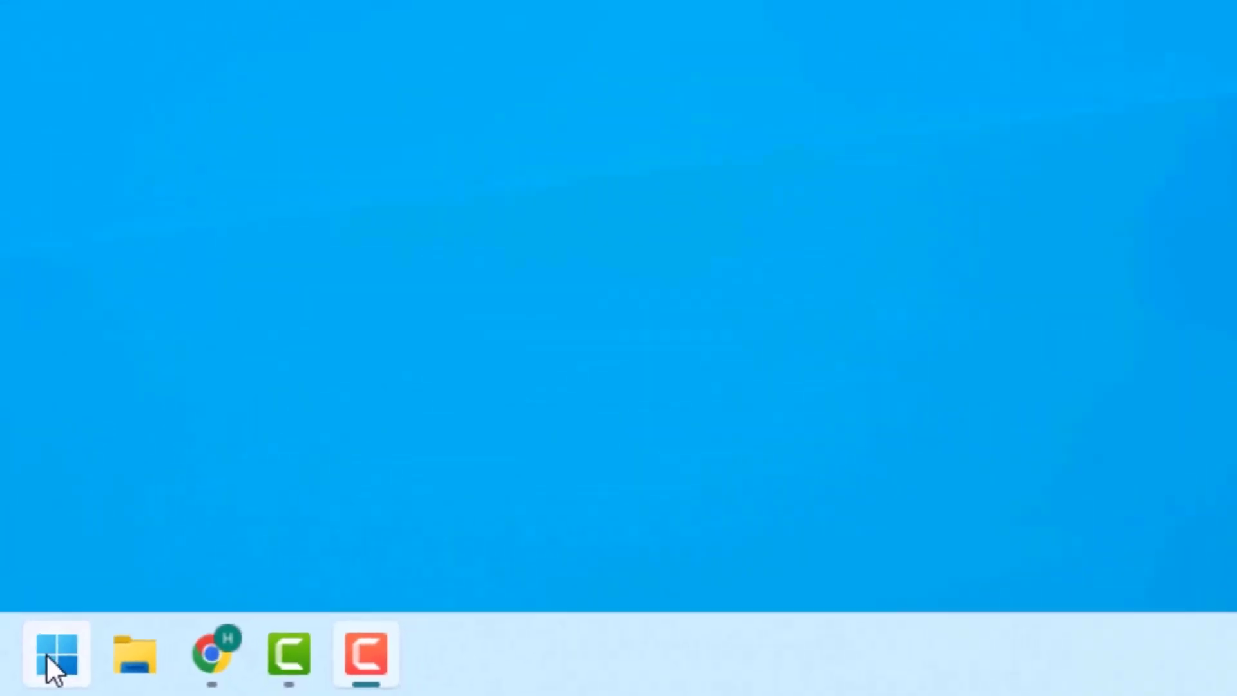
- Search Windows for "painel de controle", launch the Control Panel and go to the Network and Sharing Center
{"action": "left_click", "coordinate": [68, 660]}
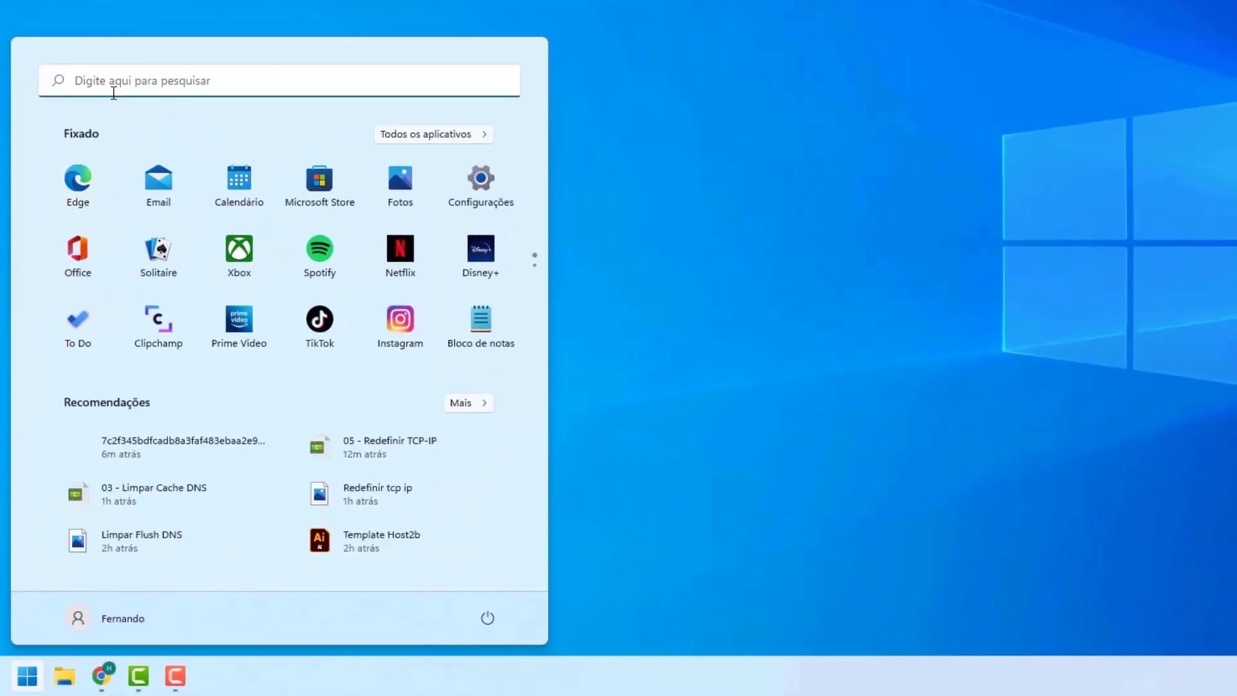
{"action": "left_click", "coordinate": [113, 84]}
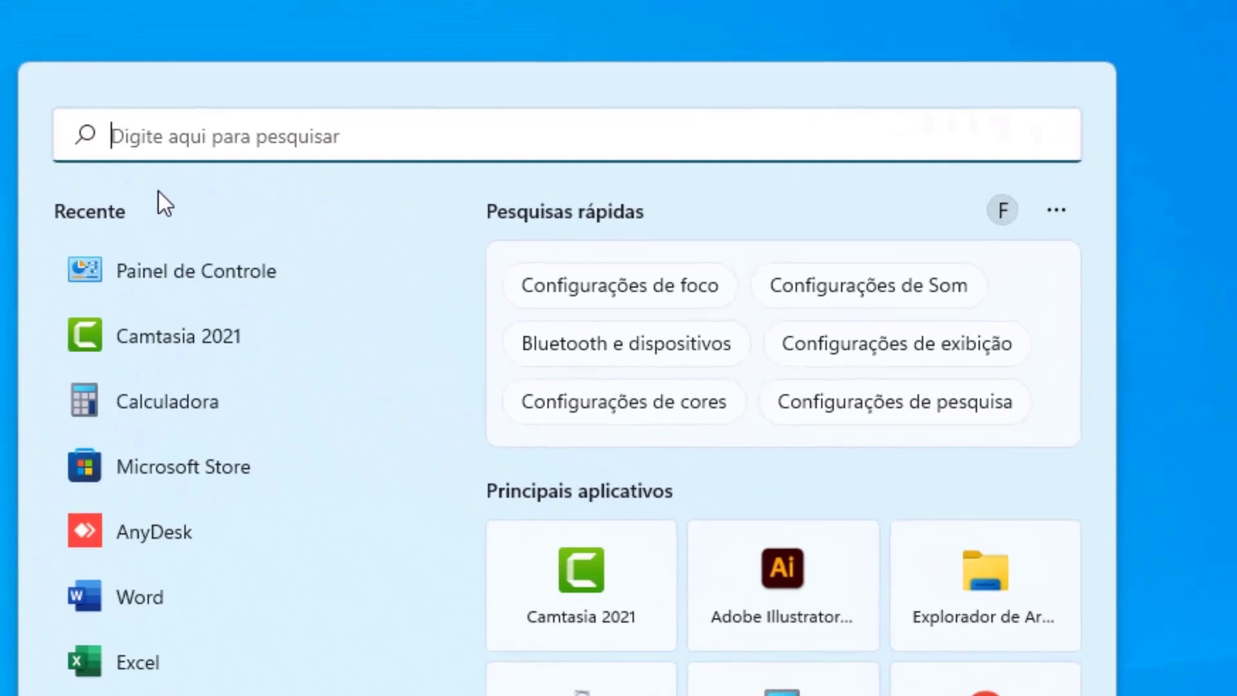
{"action": "type", "text": "painel de controle"}
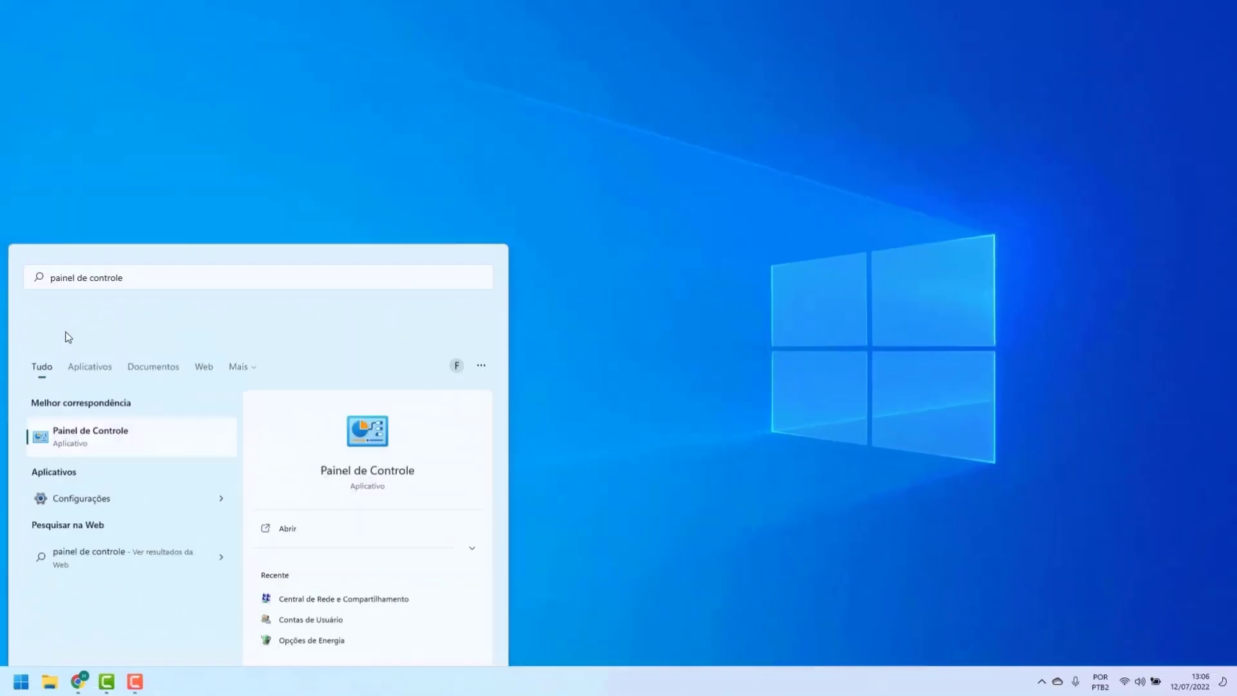
{"action": "left_click", "coordinate": [144, 373]}
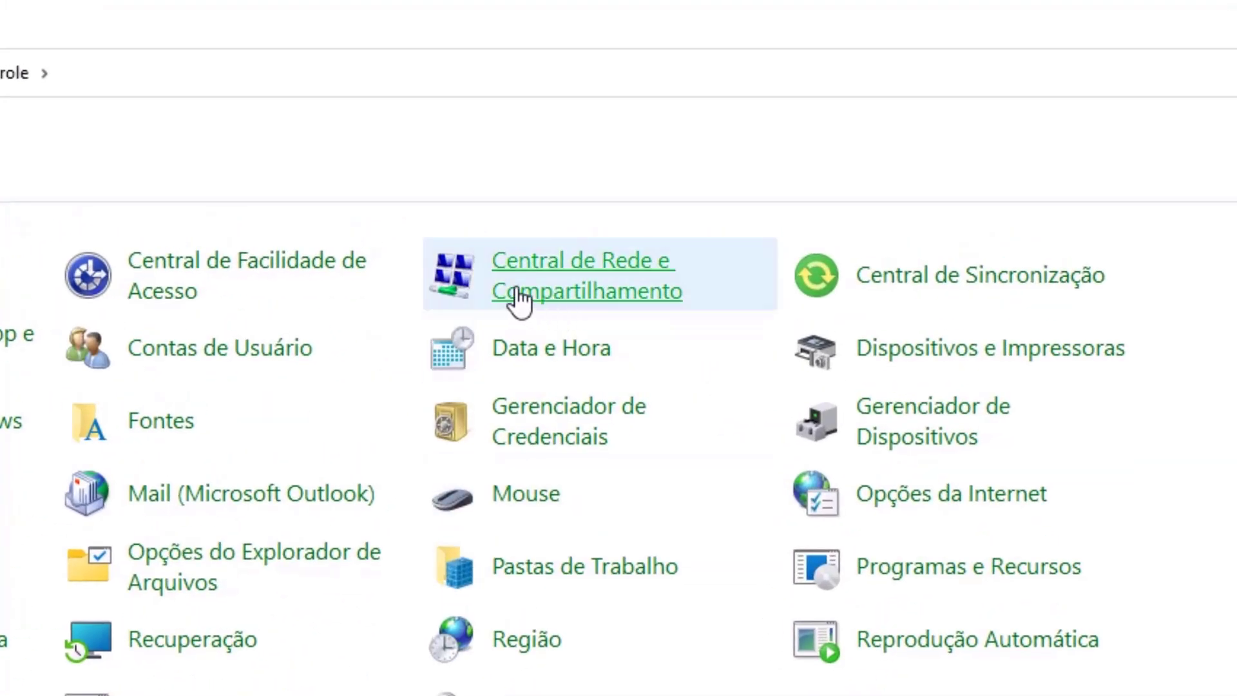
{"action": "left_click", "coordinate": [567, 290]}
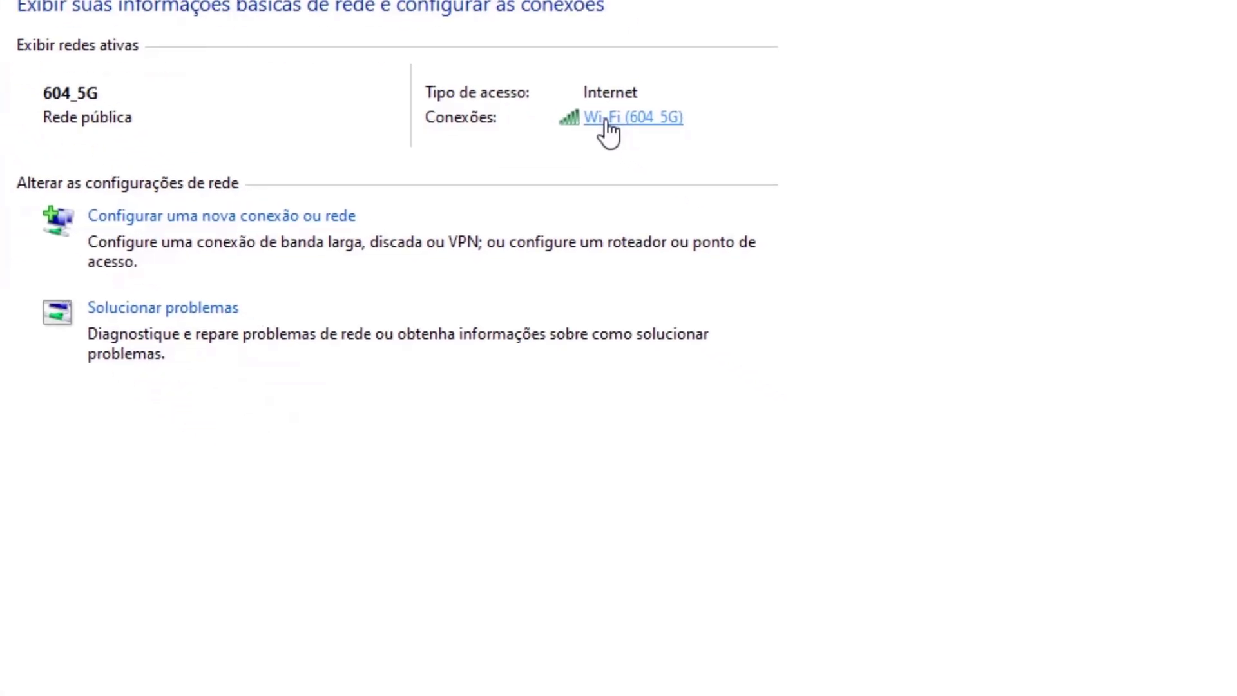
- Open the Internet Protocol Version 4 (TCP/IPv4) properties of the active Wi-Fi connection
{"action": "left_click", "coordinate": [772, 237]}
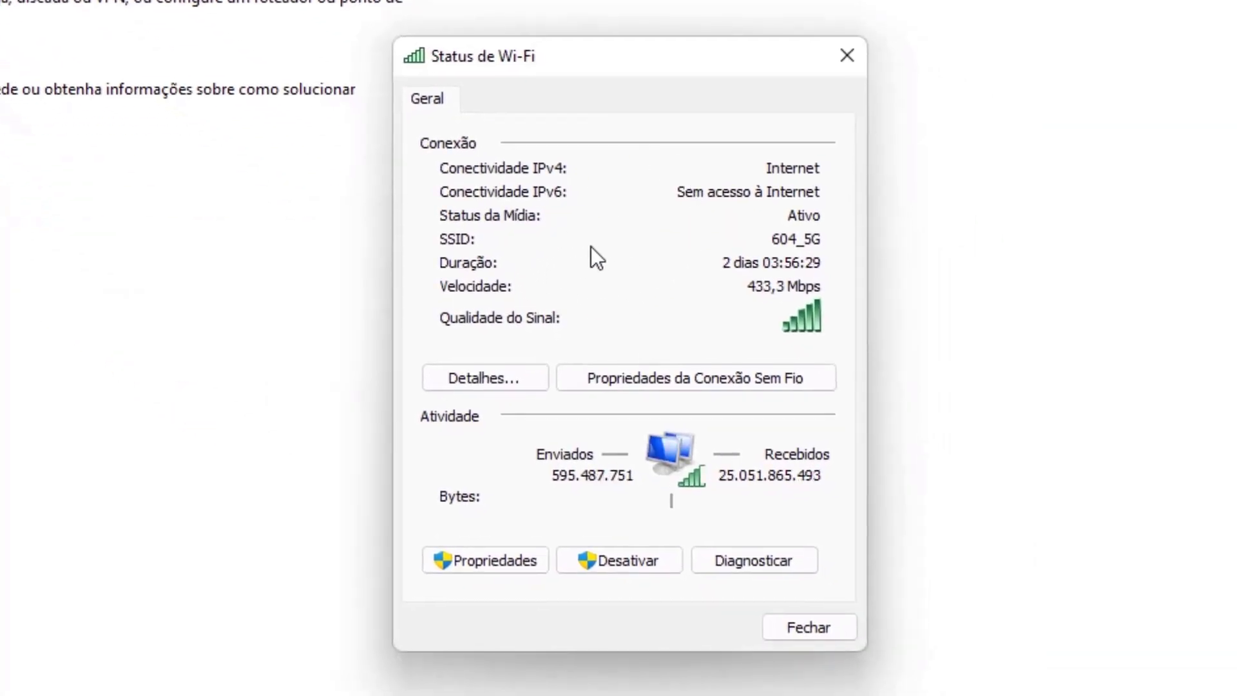
{"action": "left_click", "coordinate": [485, 560]}
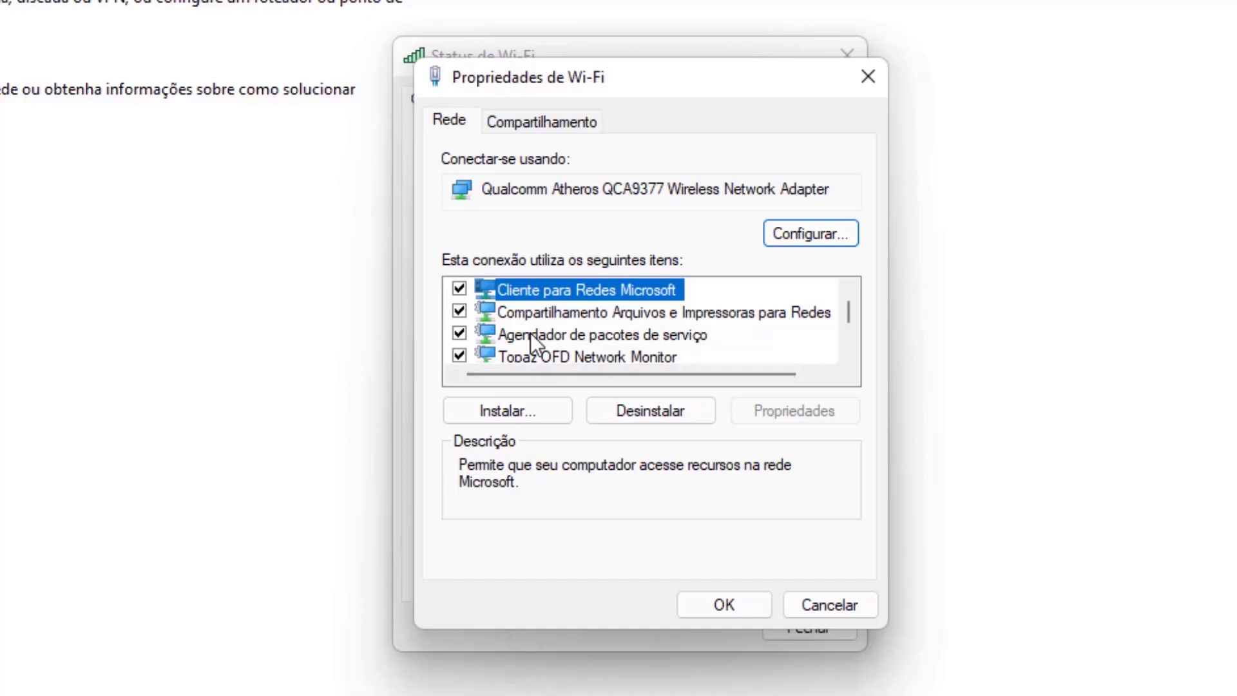
{"action": "scroll", "coordinate": [583, 296], "scroll_direction": "down", "scroll_amount": 1}
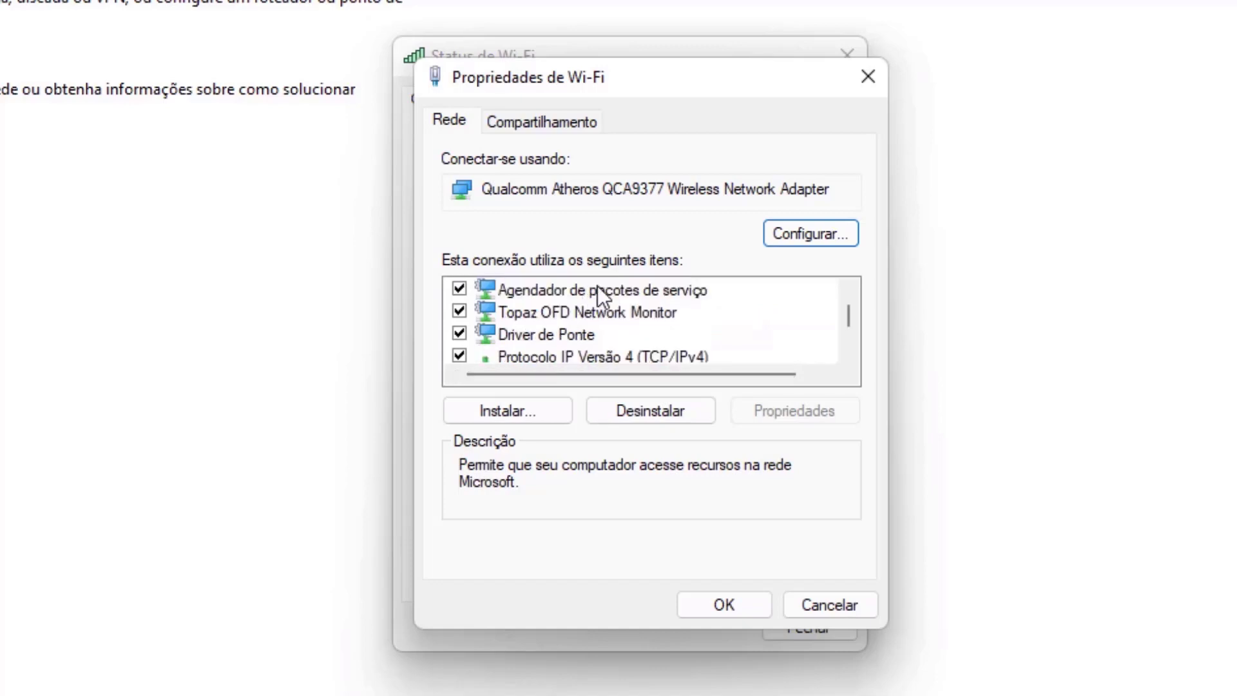
{"action": "scroll", "coordinate": [597, 285], "scroll_direction": "down", "scroll_amount": 1}
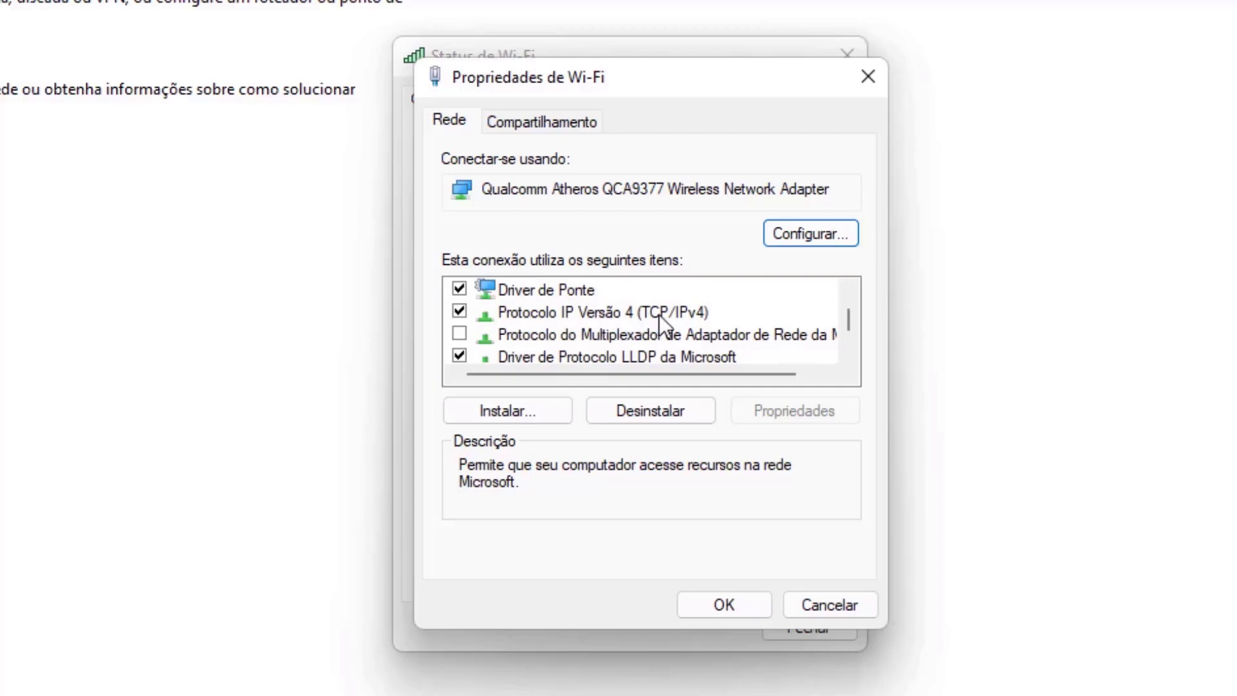
{"action": "left_click", "coordinate": [591, 313]}
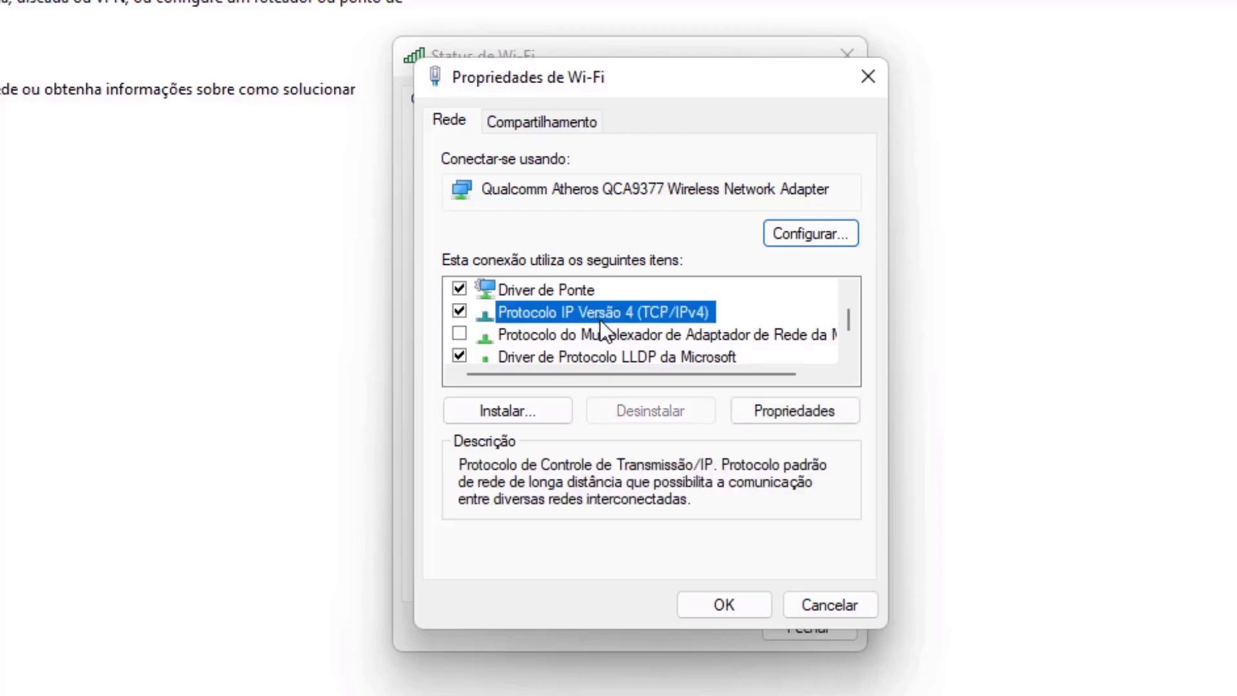
{"action": "left_click", "coordinate": [777, 418]}
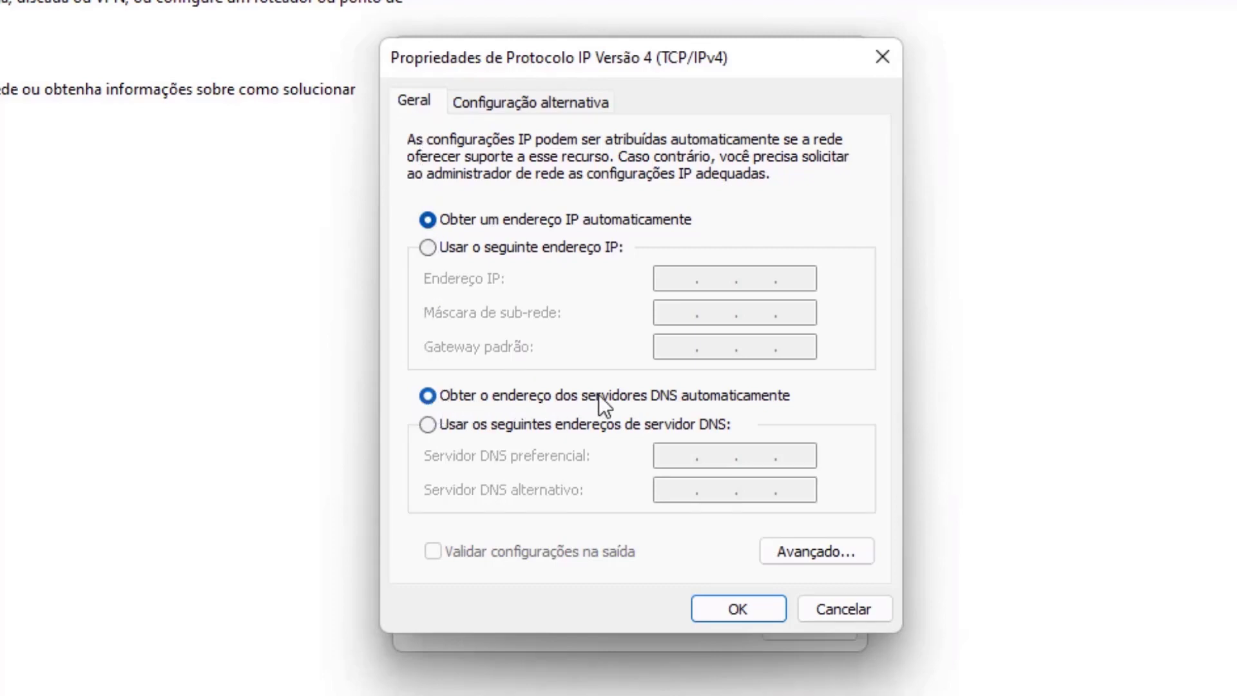
- Assign manual DNS servers to the Wi-Fi connection, with 8.8.8.8 as preferred and 8.8.4.4 as alternate, and apply them
{"action": "left_click", "coordinate": [426, 426]}
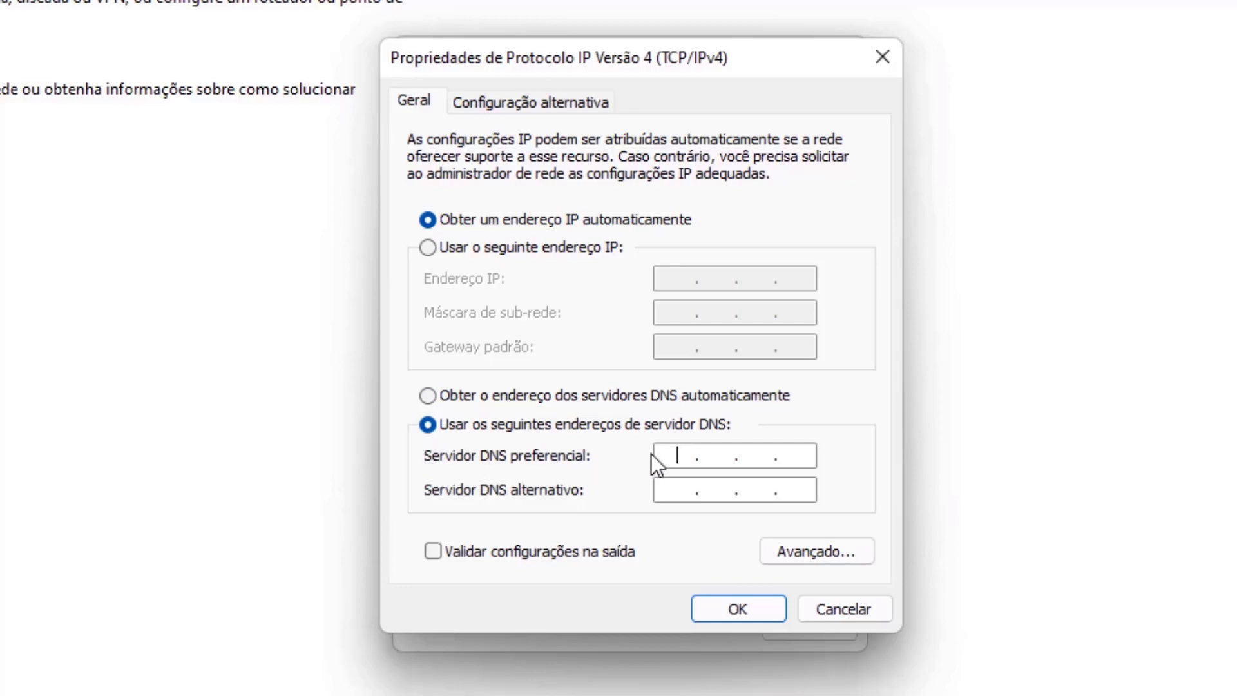
{"action": "type", "text": "8.8.8.8"}
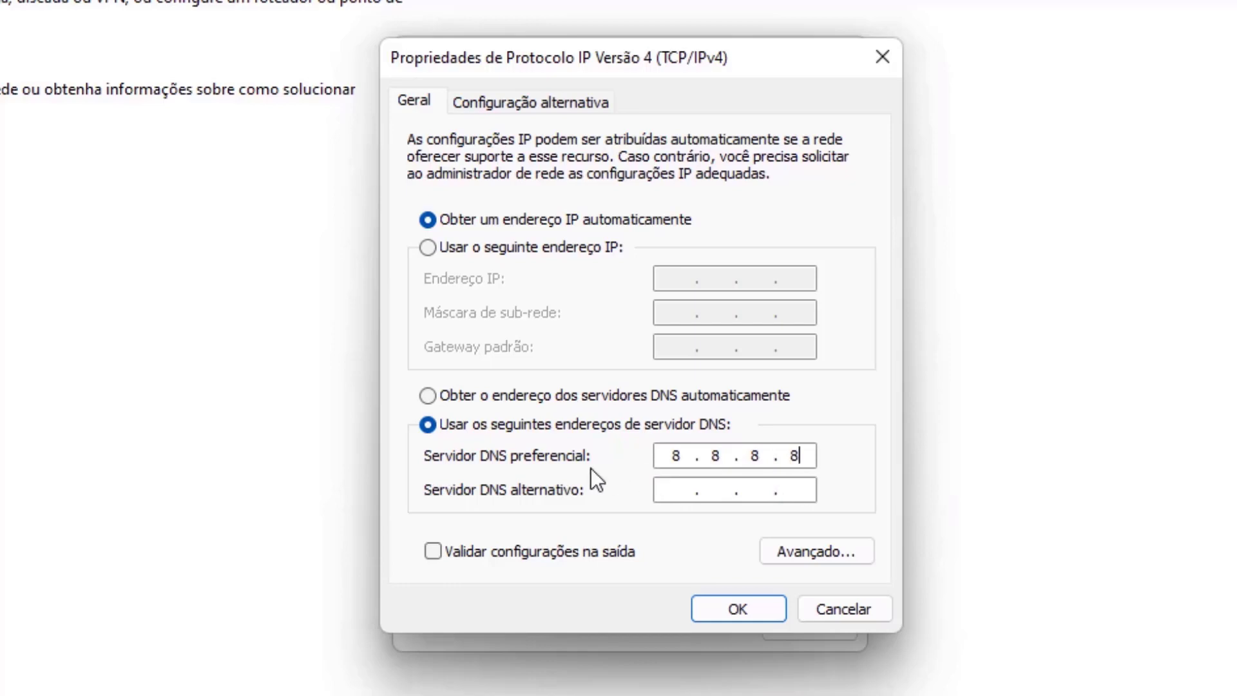
{"action": "left_click", "coordinate": [670, 491]}
{"action": "type", "text": "8.8.4.4"}
{"action": "left_click", "coordinate": [740, 609]}
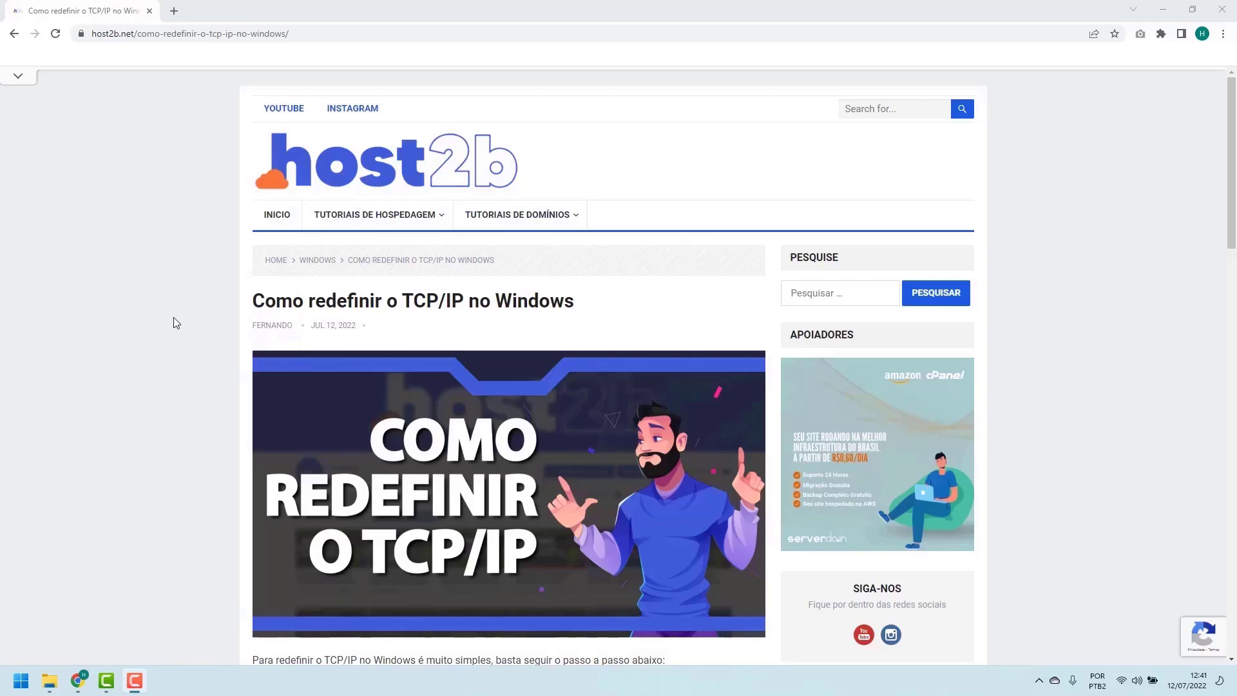
- Review the article's TCP/IP reset instructions, then search Windows for "cmd" and launch the Command Prompt as administrator
{"action": "scroll", "coordinate": [177, 324], "scroll_direction": "down", "scroll_amount": 5}
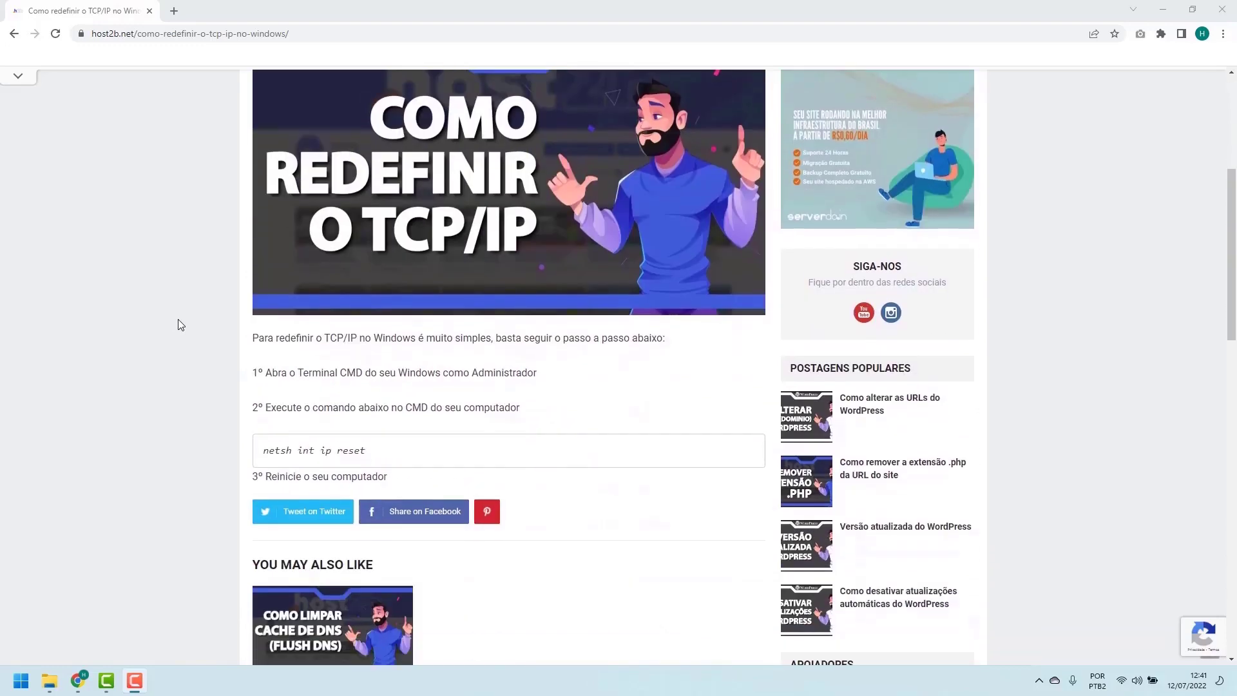
{"action": "scroll", "coordinate": [181, 324], "scroll_direction": "down", "scroll_amount": 1}
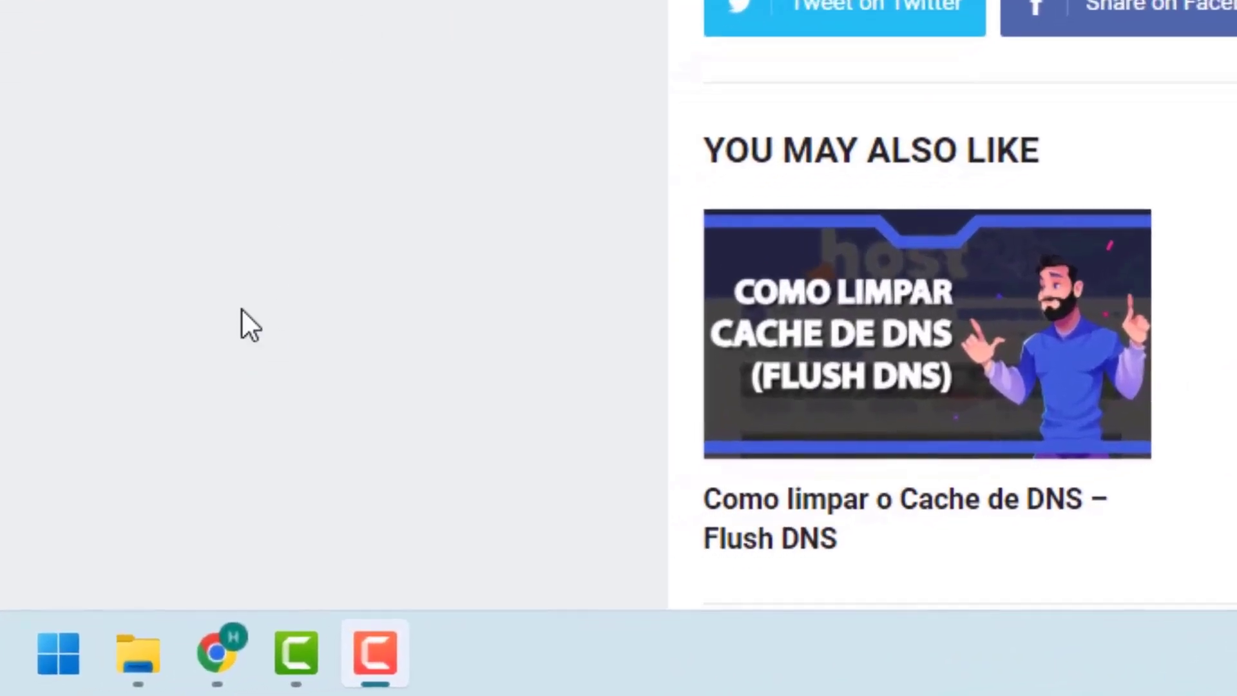
{"action": "left_click", "coordinate": [54, 652]}
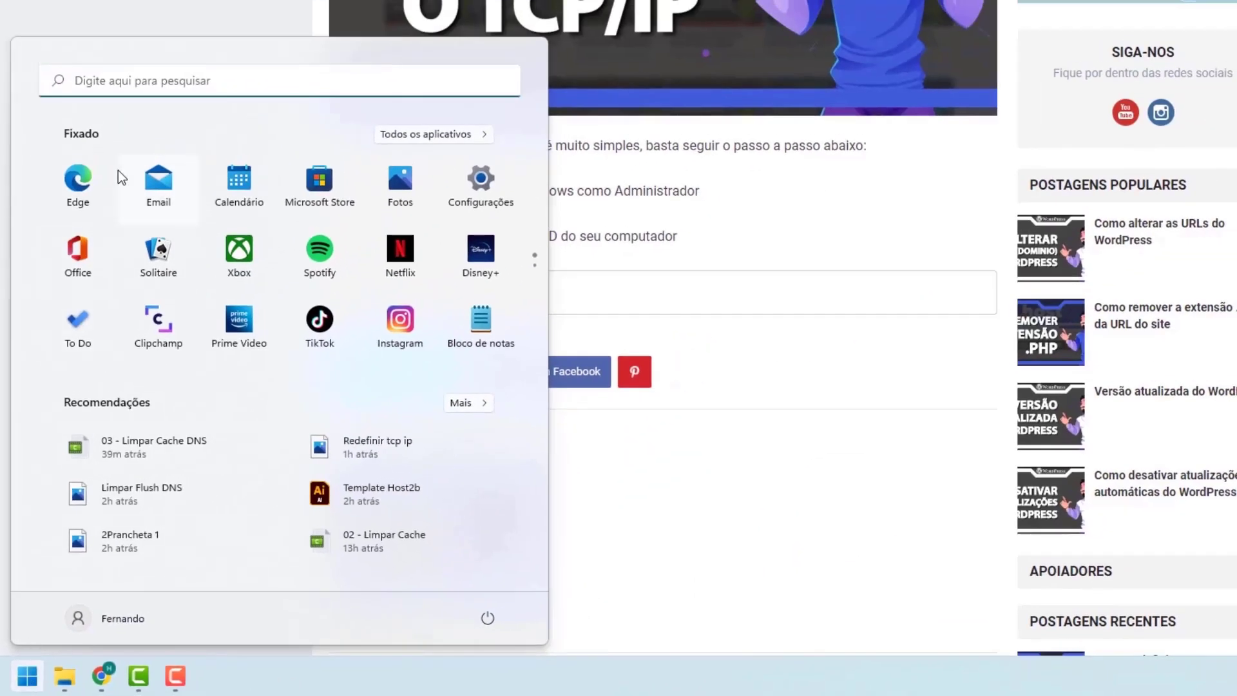
{"action": "type", "text": "cmd"}
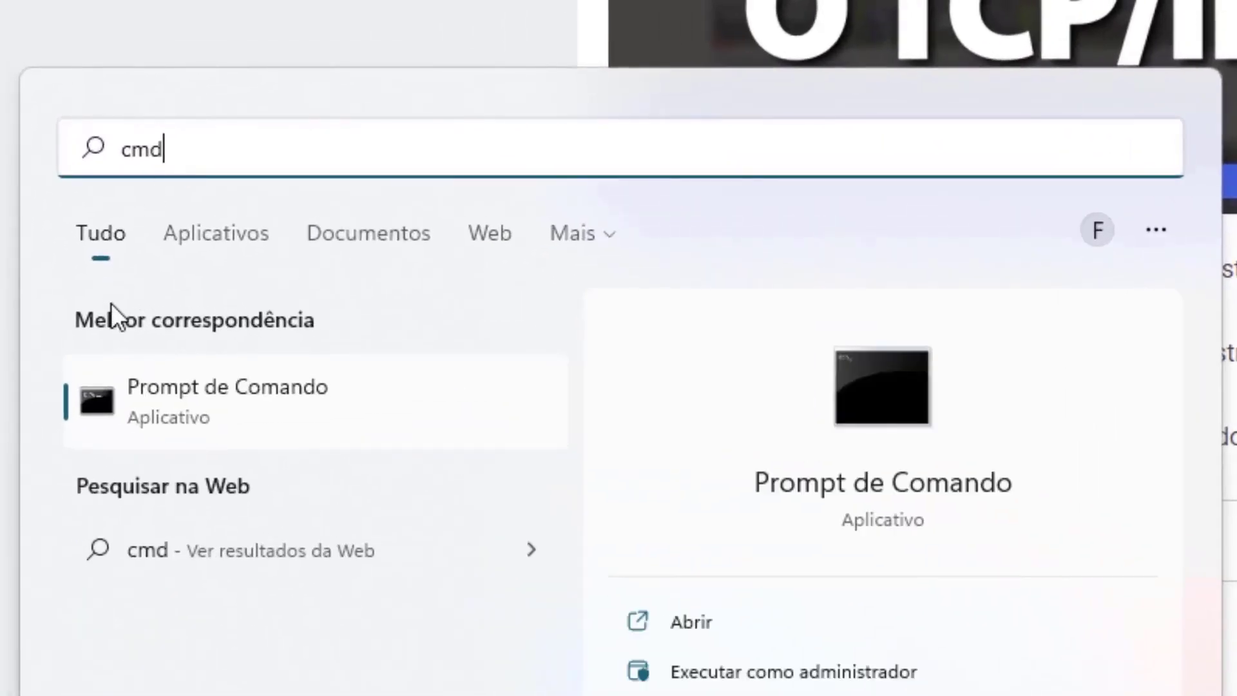
{"action": "right_click", "coordinate": [183, 391]}
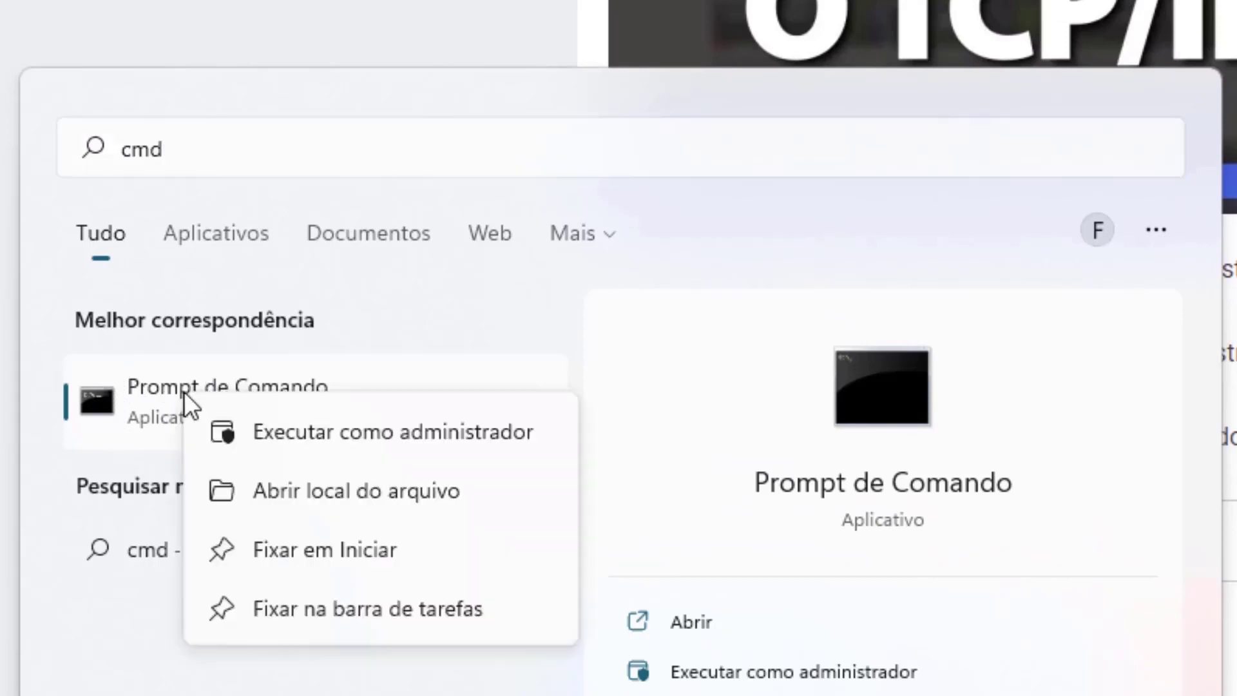
{"action": "left_click", "coordinate": [353, 432]}
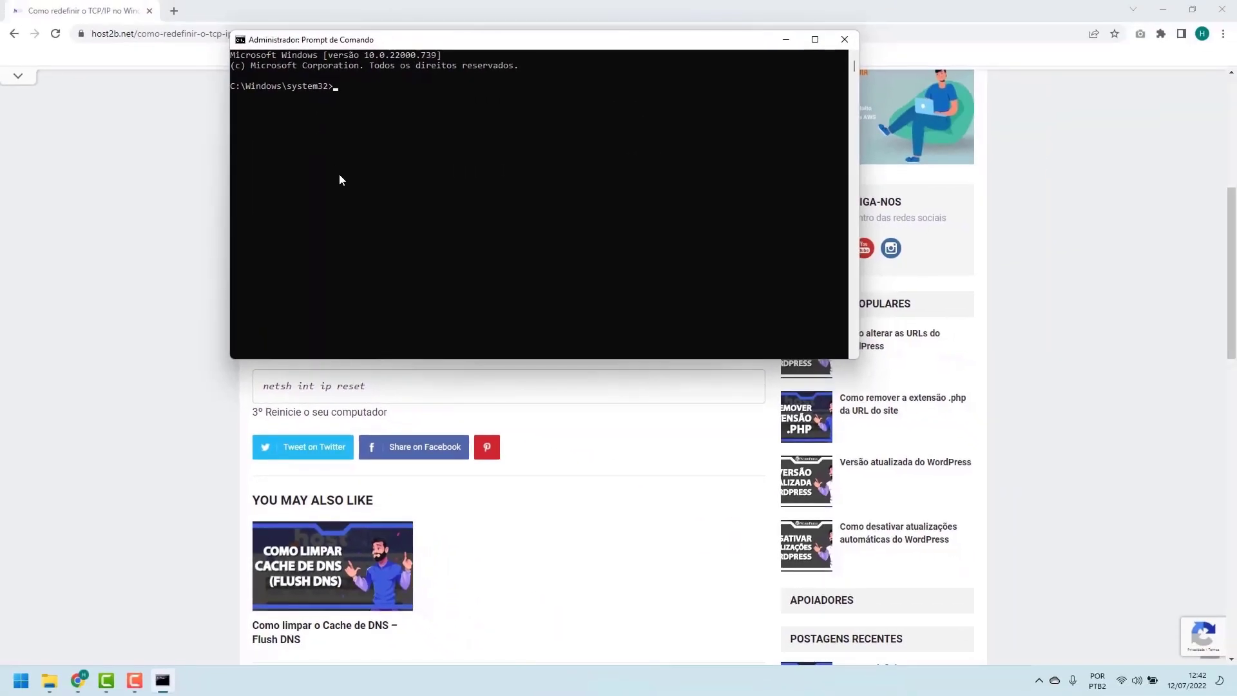
- Reset the TCP/IP stack by running netsh int ip reset in the administrator Command Prompt
{"action": "left_click", "coordinate": [190, 286]}
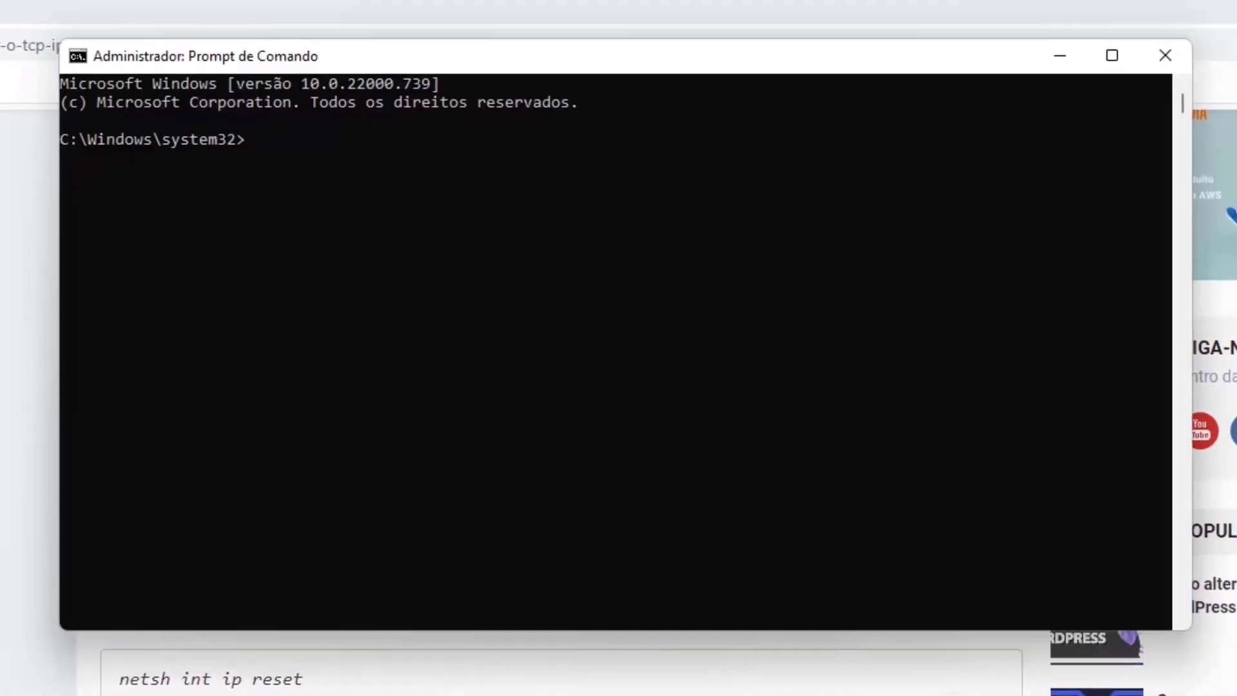
{"action": "left_click", "coordinate": [557, 478]}
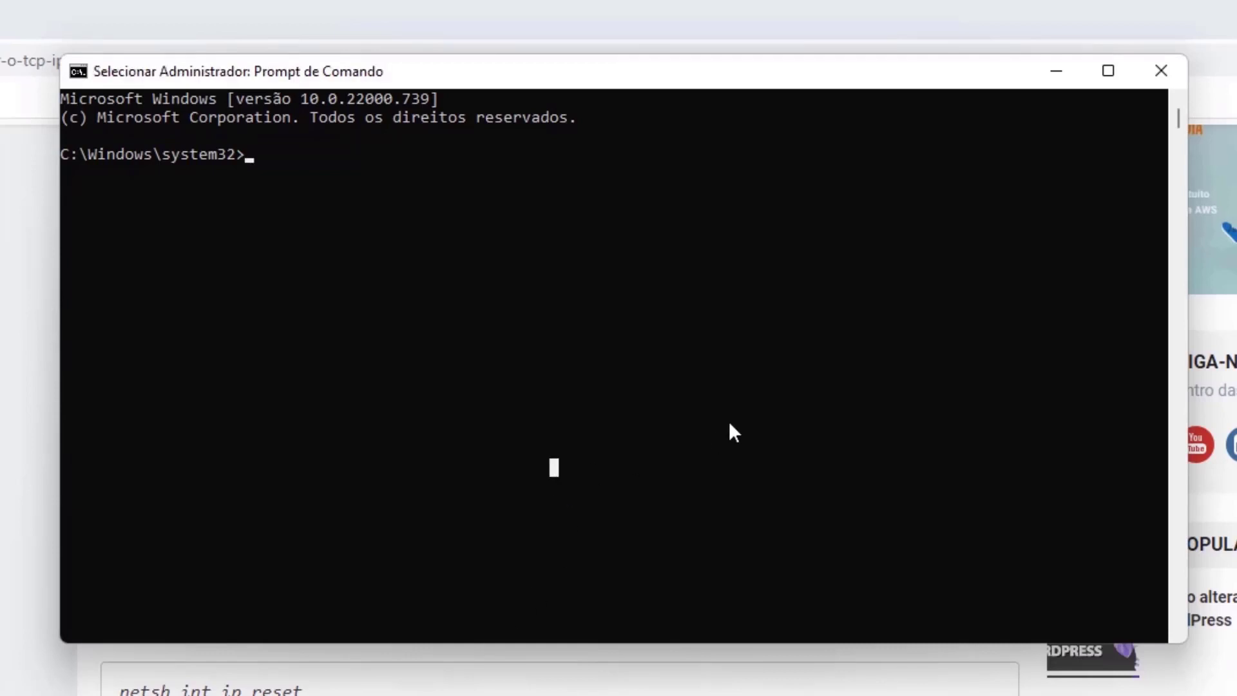
{"action": "type", "text": "netsh "}
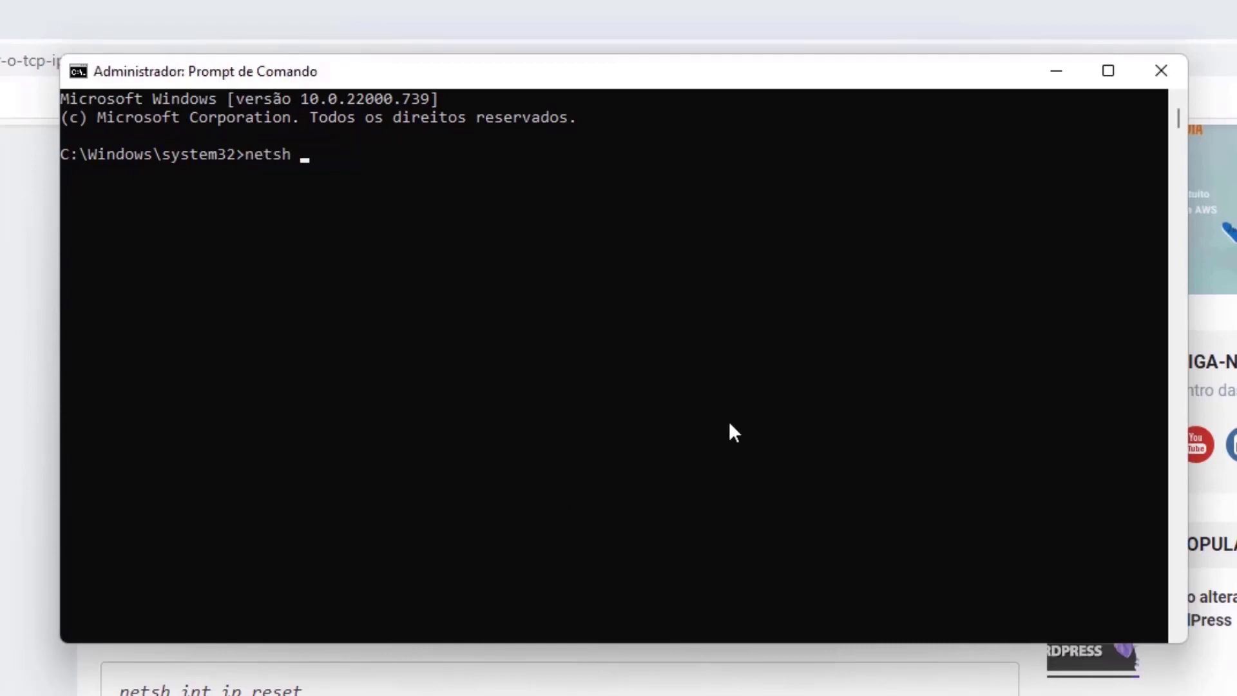
{"action": "type", "text": "int ip reset"}
{"action": "key", "text": "Return"}
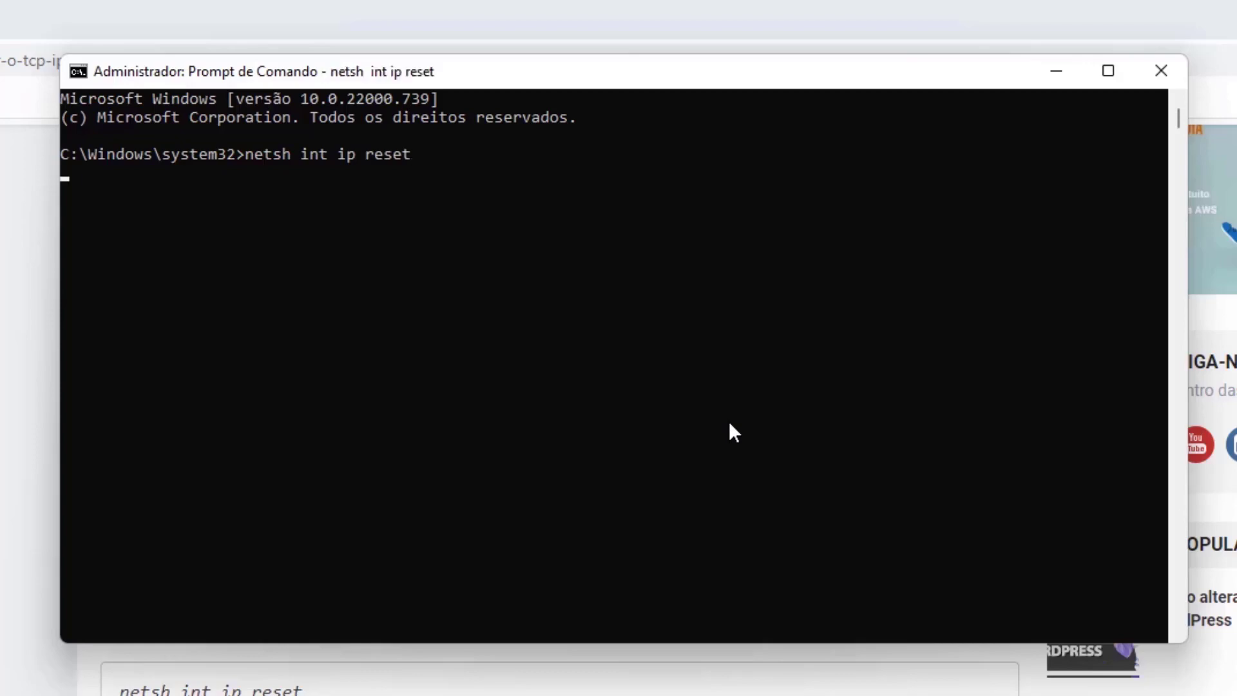